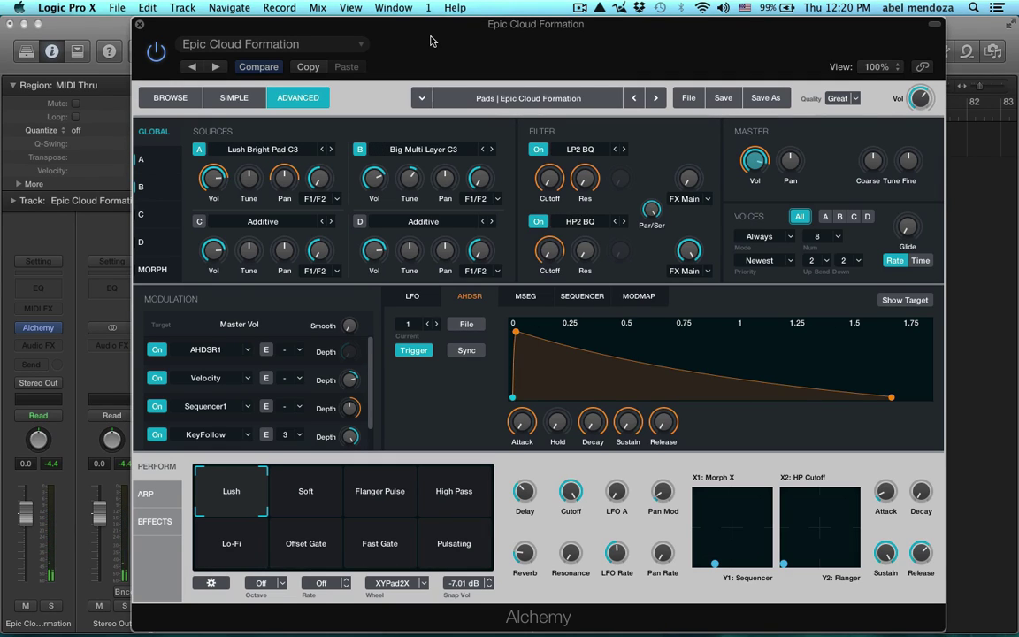
Clear Alchemy to the Default four-Saw init patch, then toggle Filter 1 off and back on.
click(690, 100)
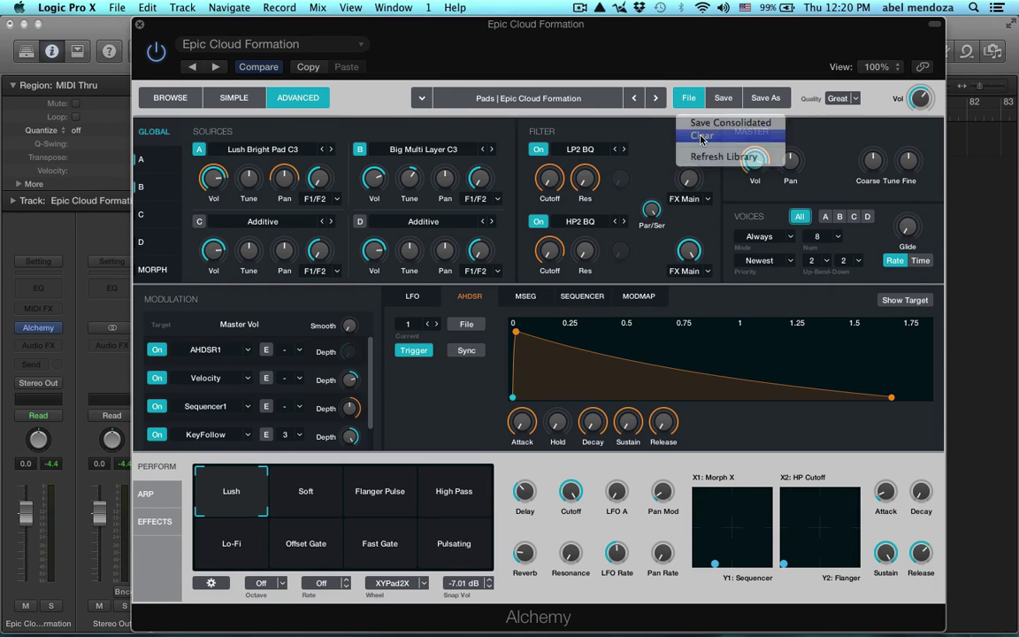
click(701, 137)
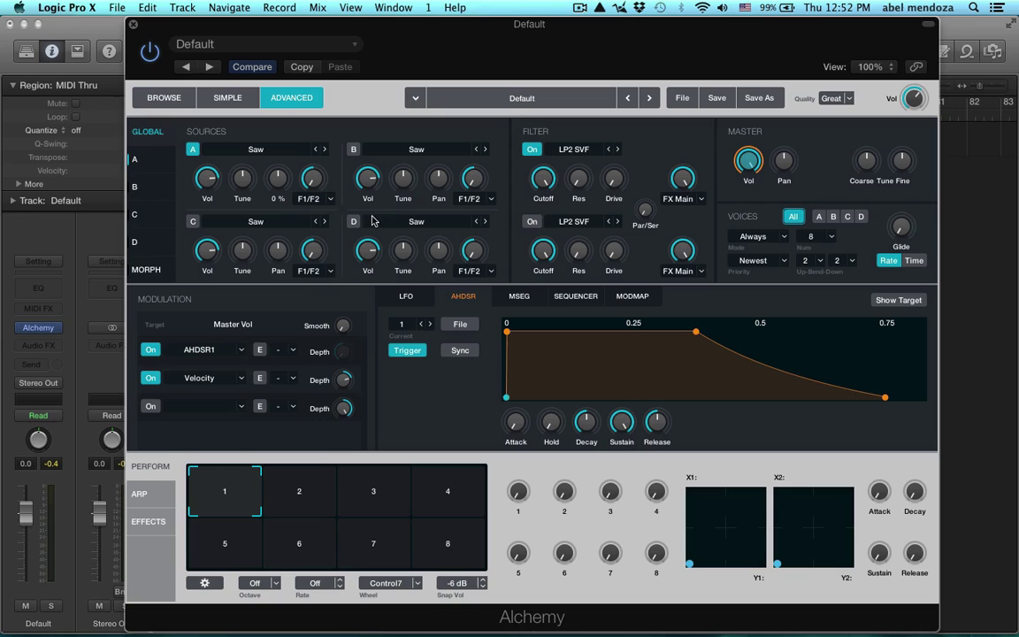
mouse_move(360, 163)
mouse_move(341, 202)
mouse_move(600, 241)
click(531, 150)
click(532, 149)
mouse_move(857, 175)
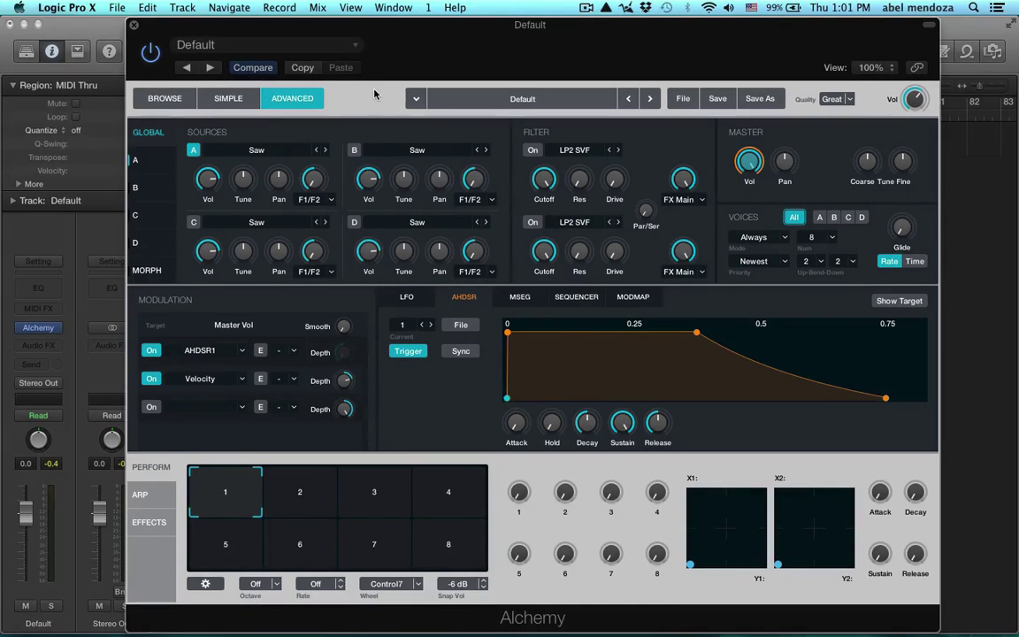
click(165, 100)
click(221, 98)
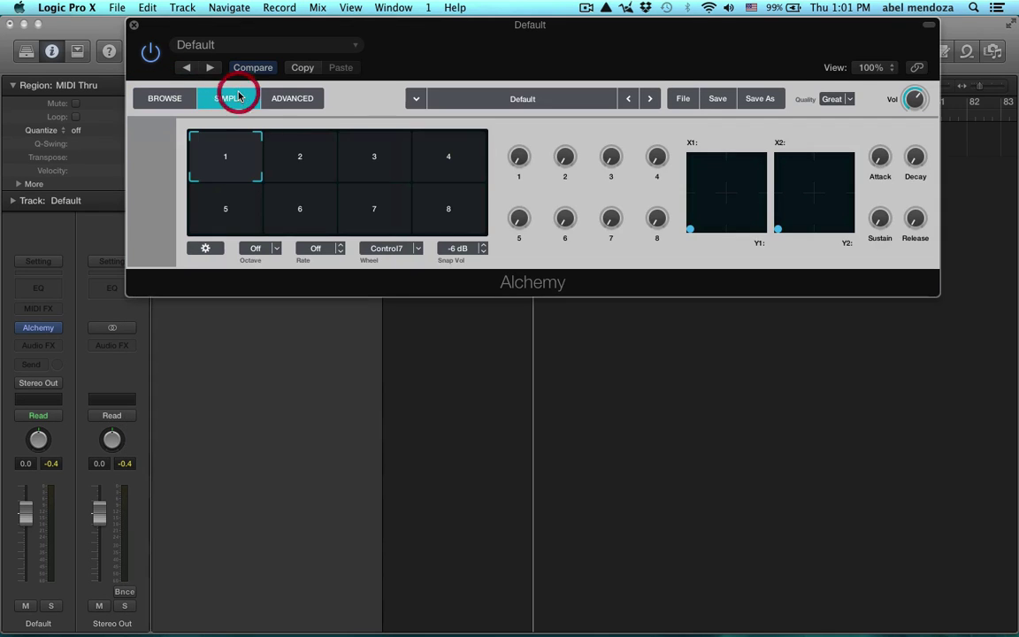
click(293, 99)
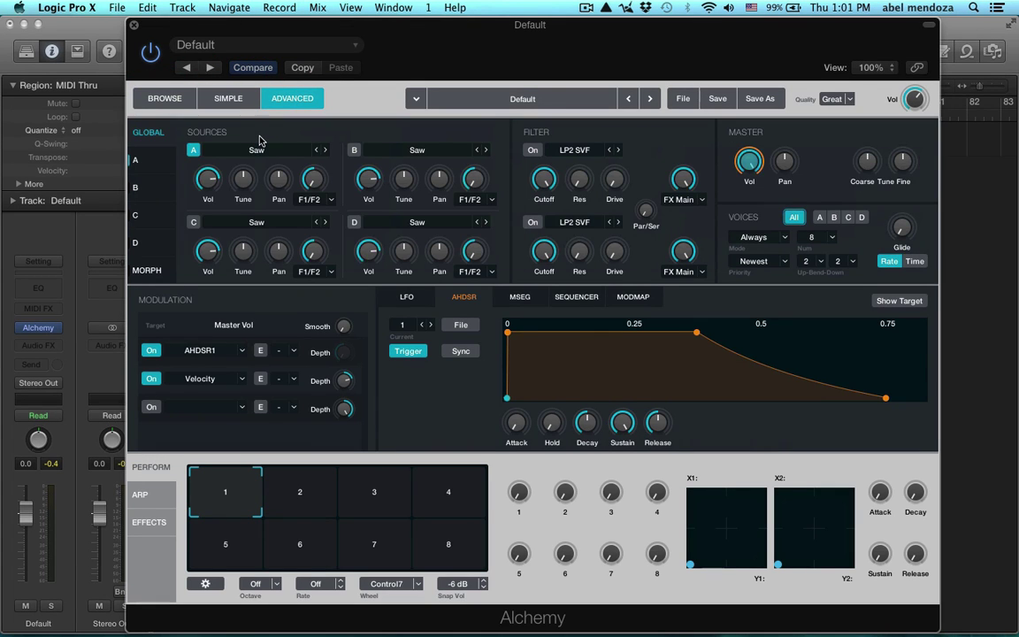
click(256, 152)
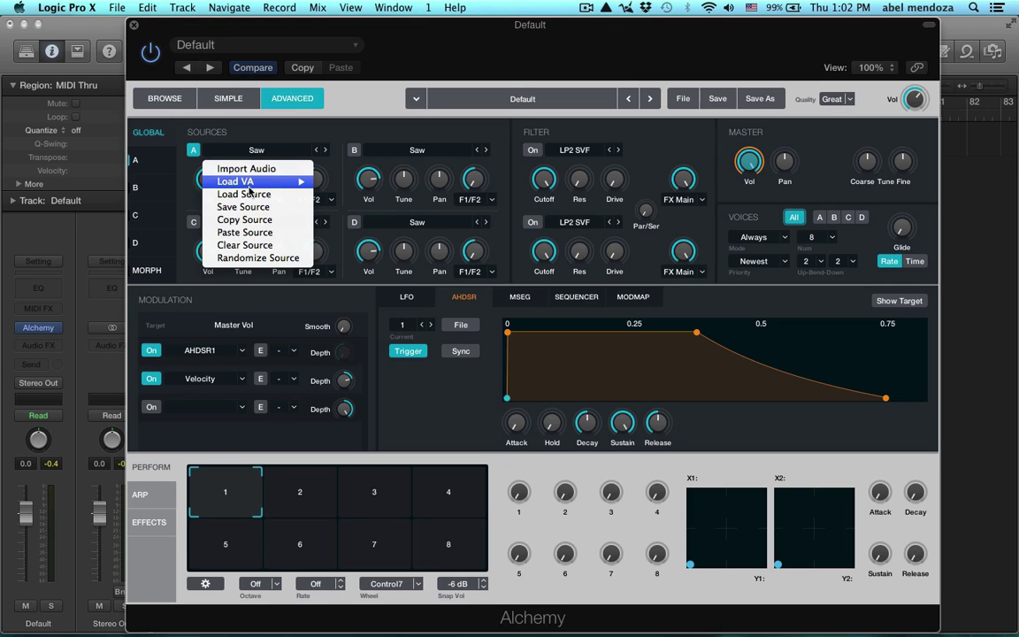
mouse_move(249, 185)
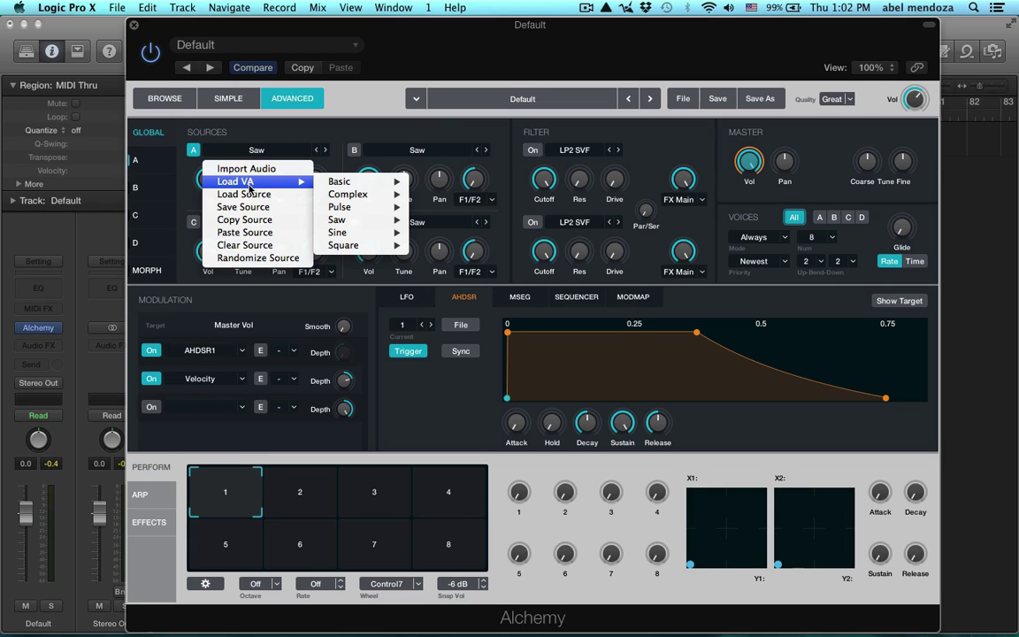
mouse_move(327, 181)
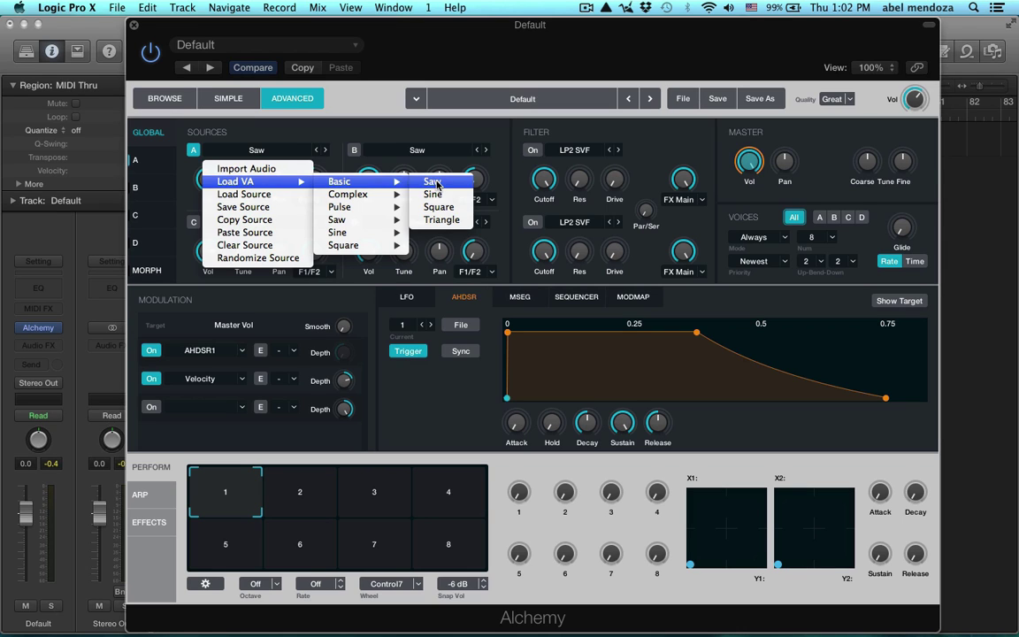
mouse_move(390, 195)
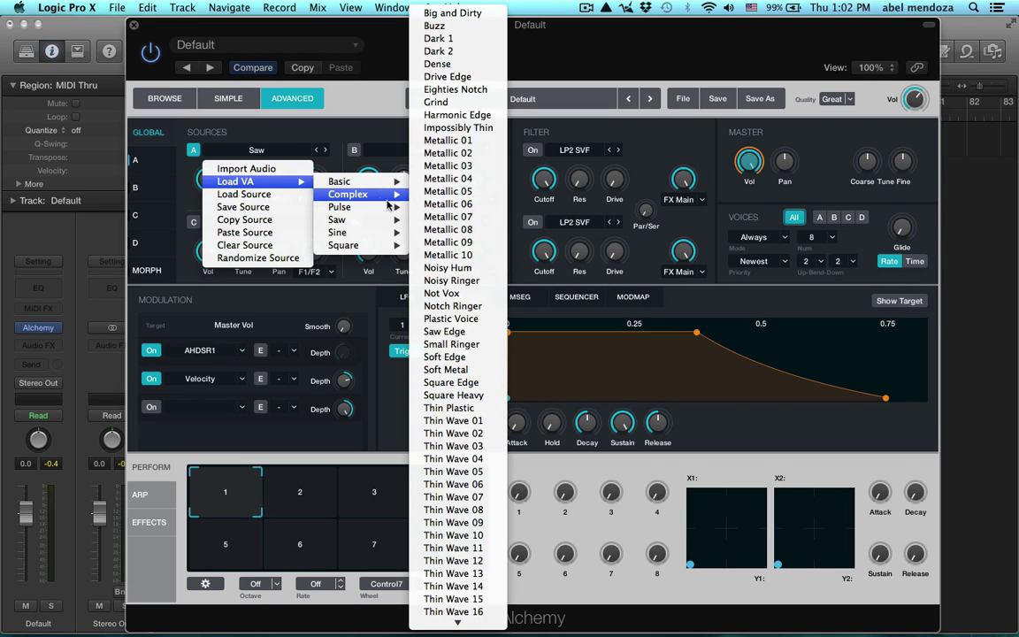
scroll(446, 221, down, 2)
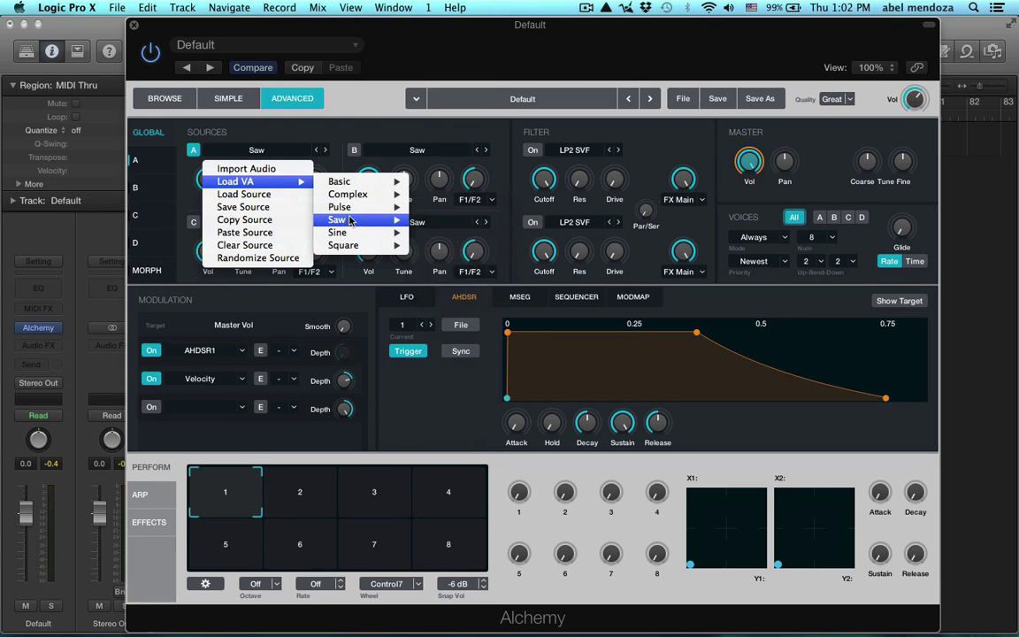
mouse_move(348, 223)
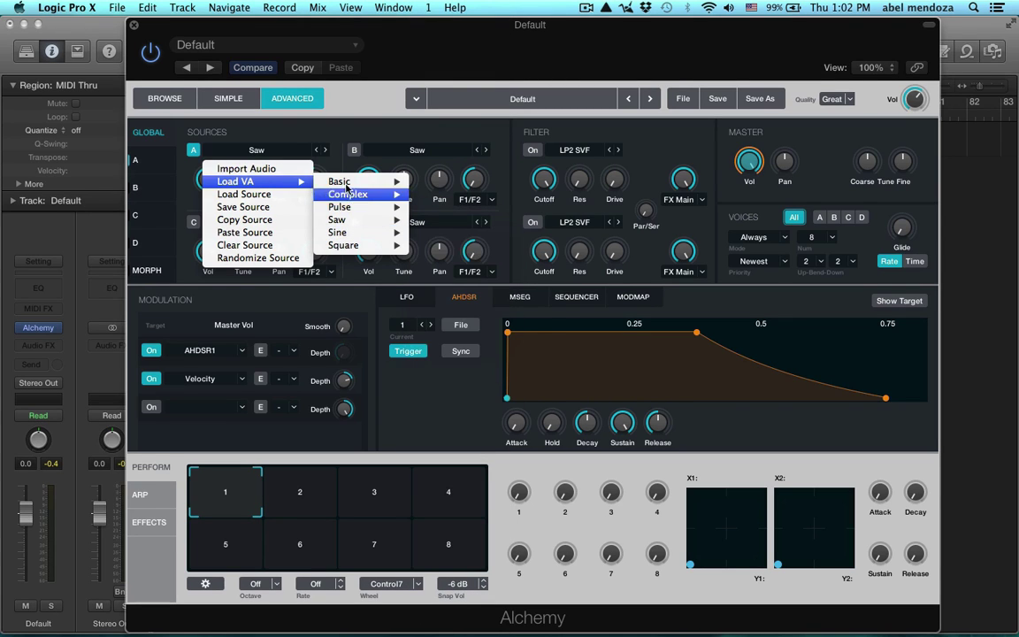
click(433, 182)
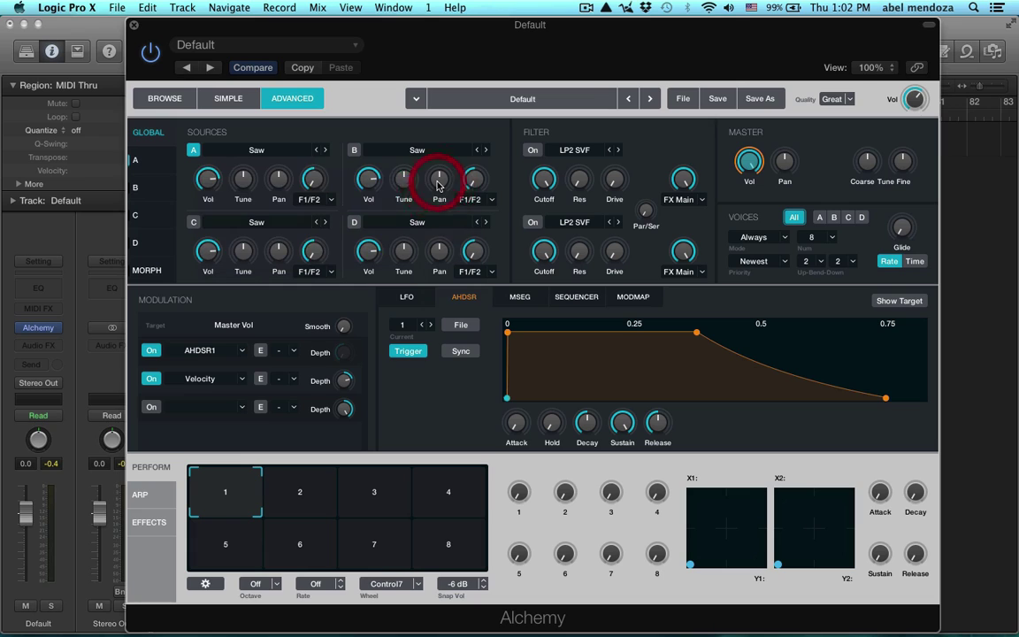
Enable sources B, C and D, tune source A to -8 semitones and D to +8.
click(354, 150)
click(193, 222)
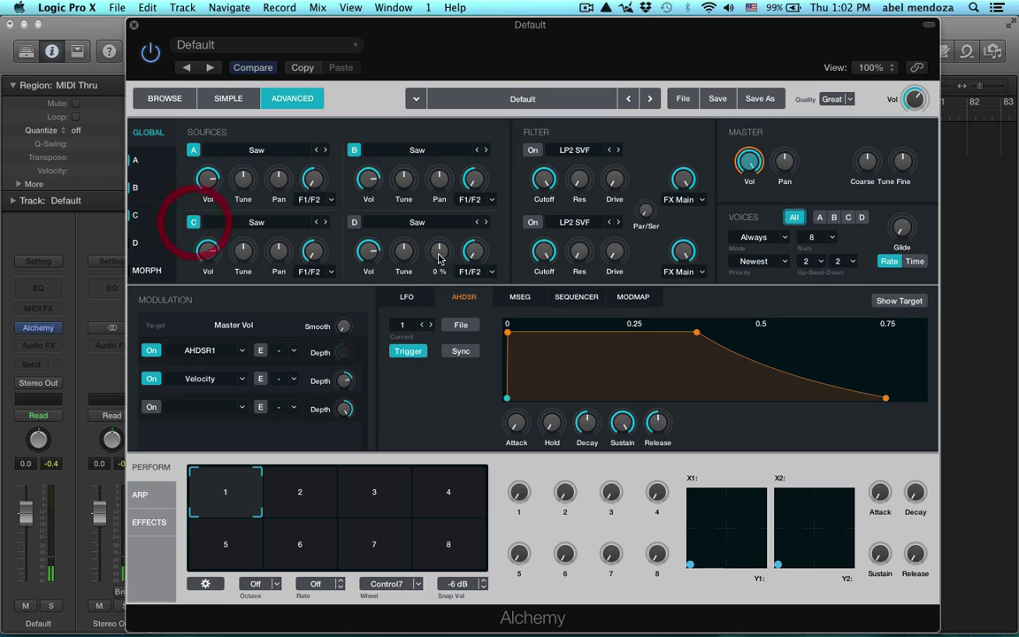
click(354, 222)
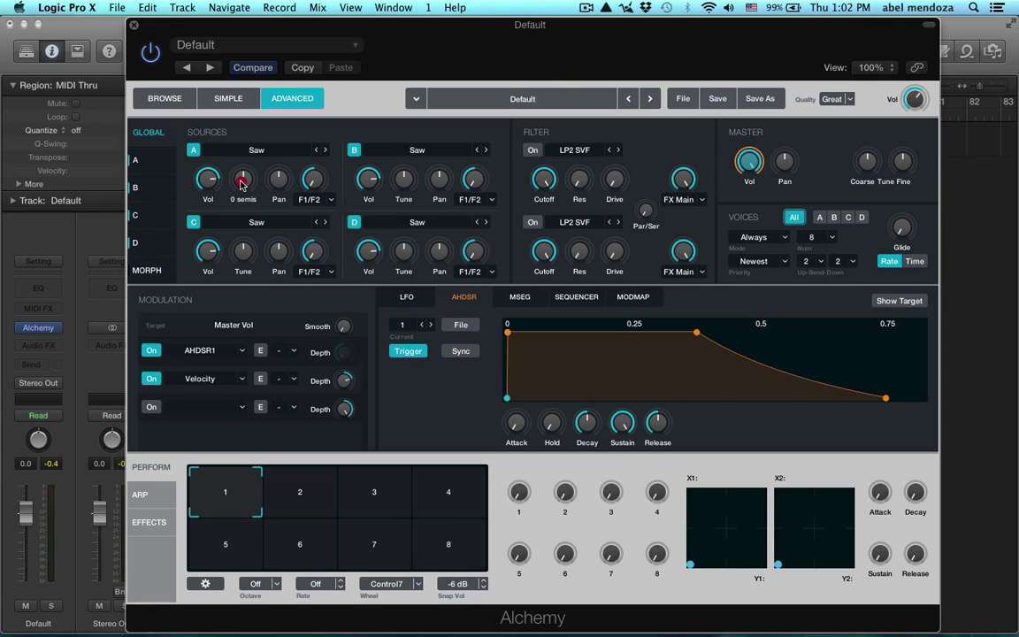
drag(240, 183, 240, 199)
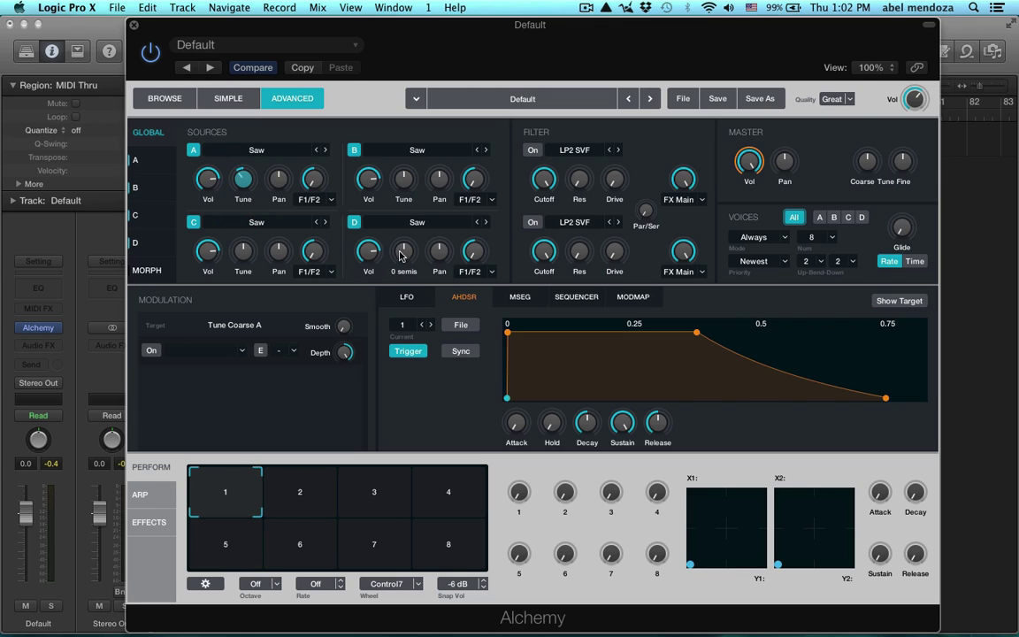
drag(404, 255, 402, 236)
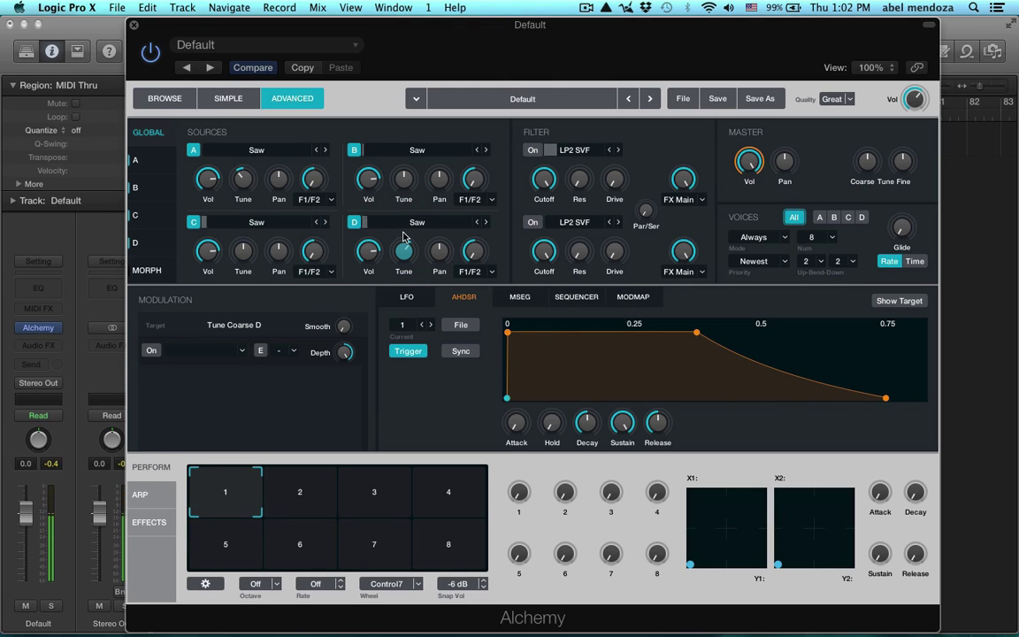
Enable Filter 1 and set its type to LP2 XP.
click(532, 153)
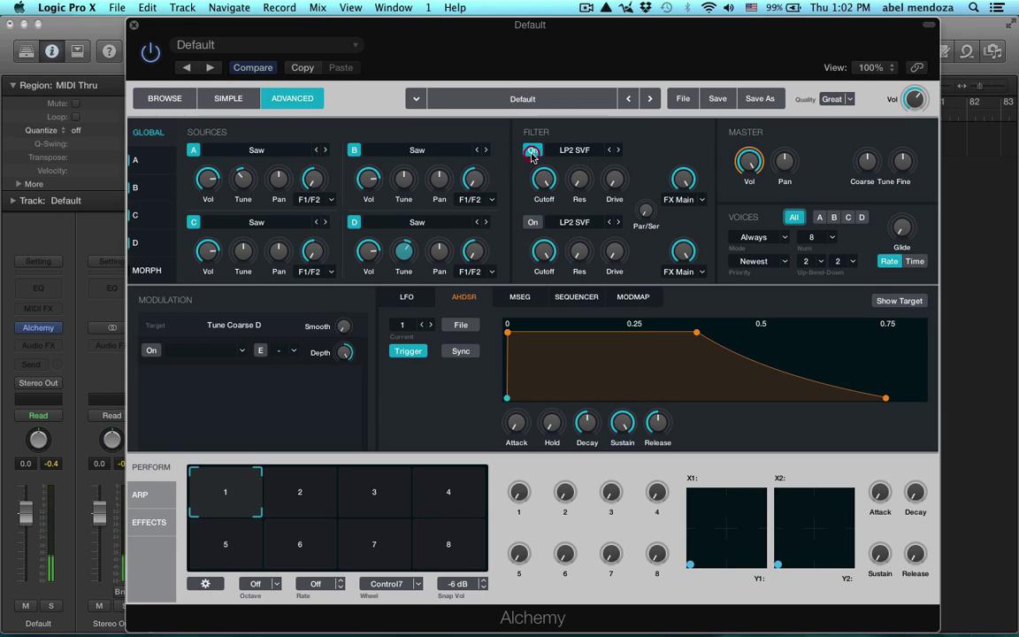
click(573, 151)
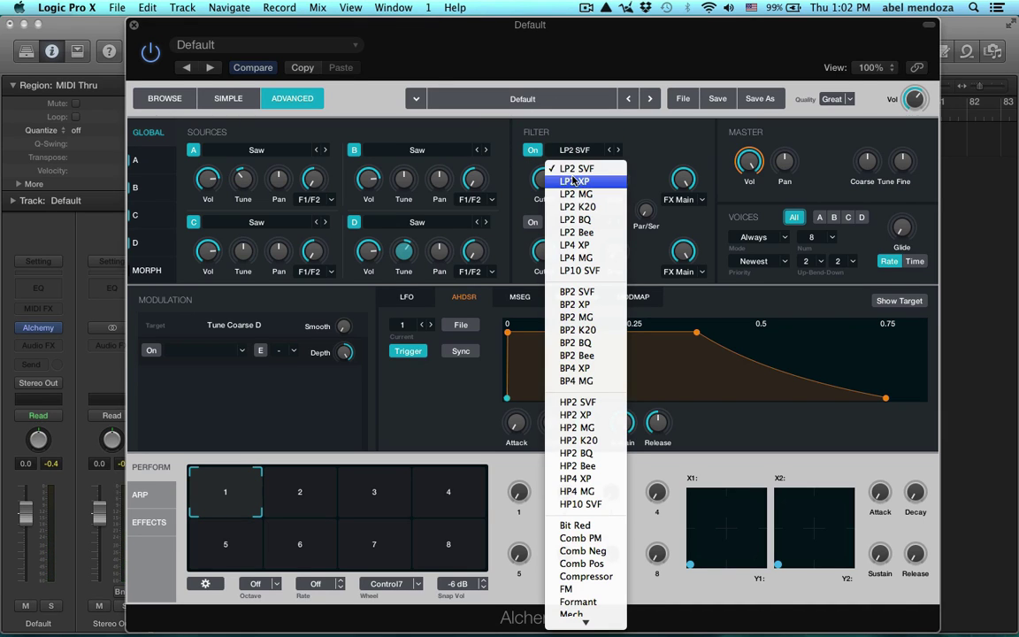
click(573, 180)
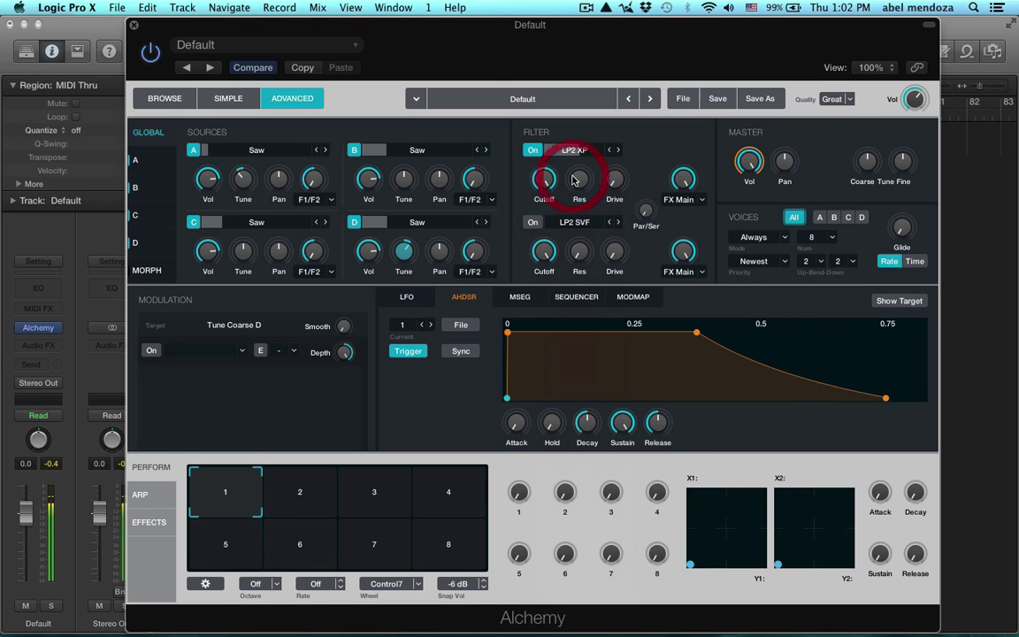
click(573, 150)
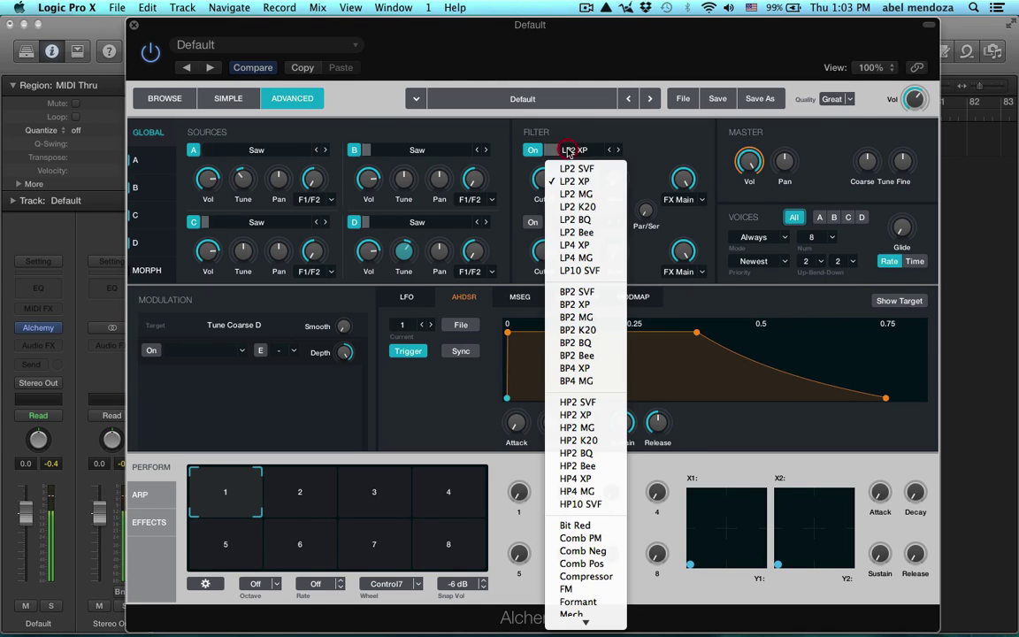
click(571, 218)
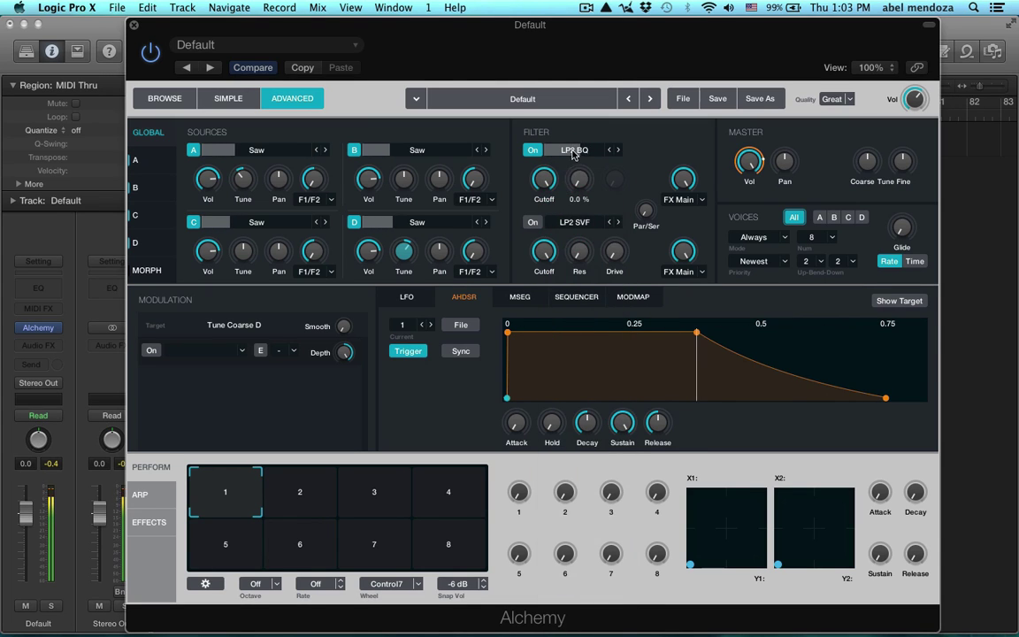
click(571, 151)
click(574, 181)
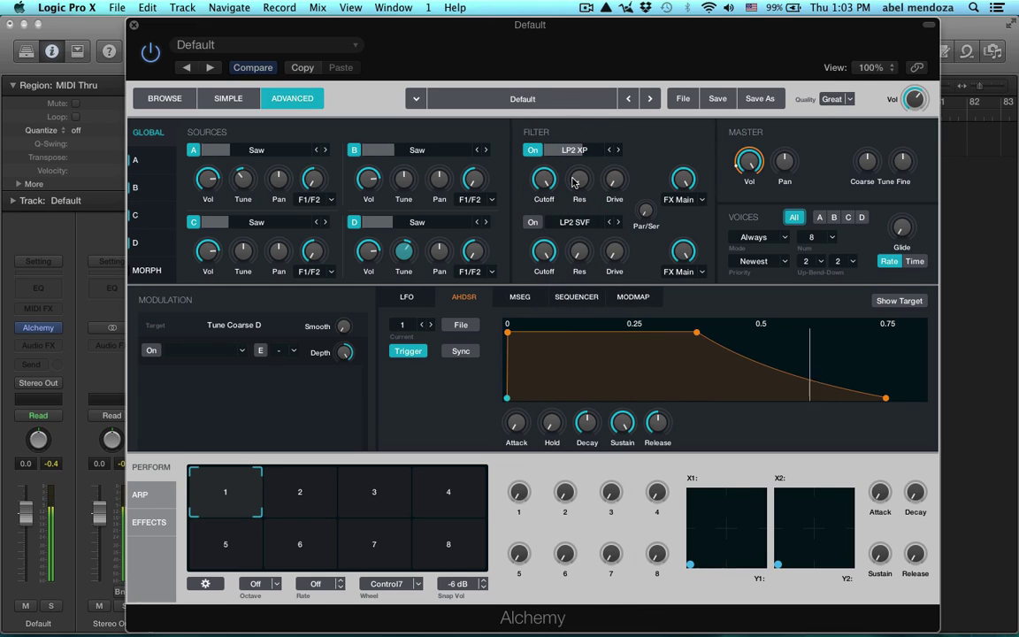
Lower Filter 1's cutoff to about 3139 Hz and raise its Drive to about 14.3%.
mouse_move(541, 190)
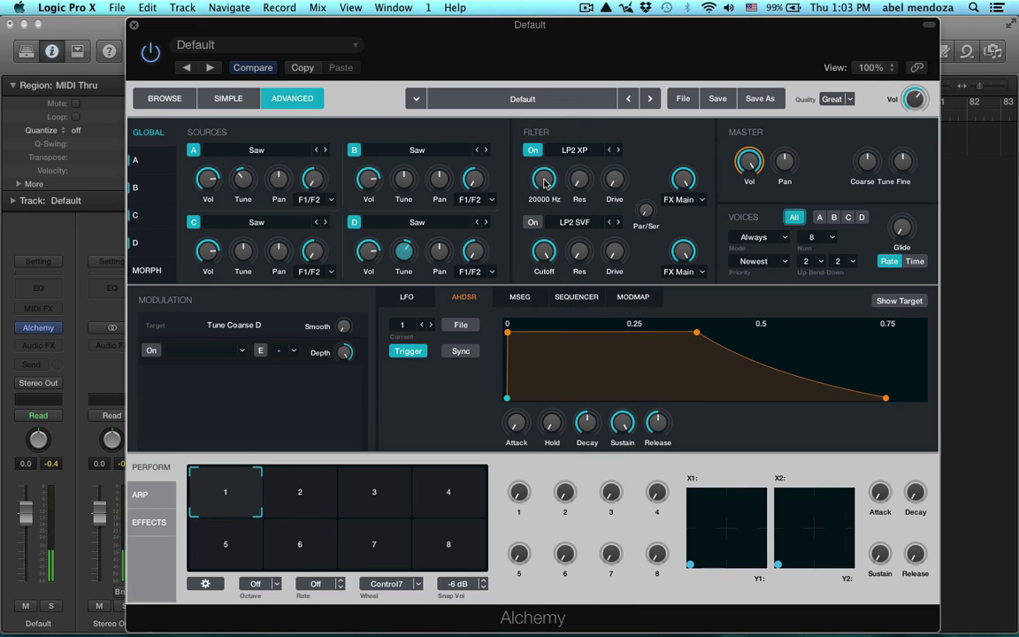
drag(545, 181, 549, 223)
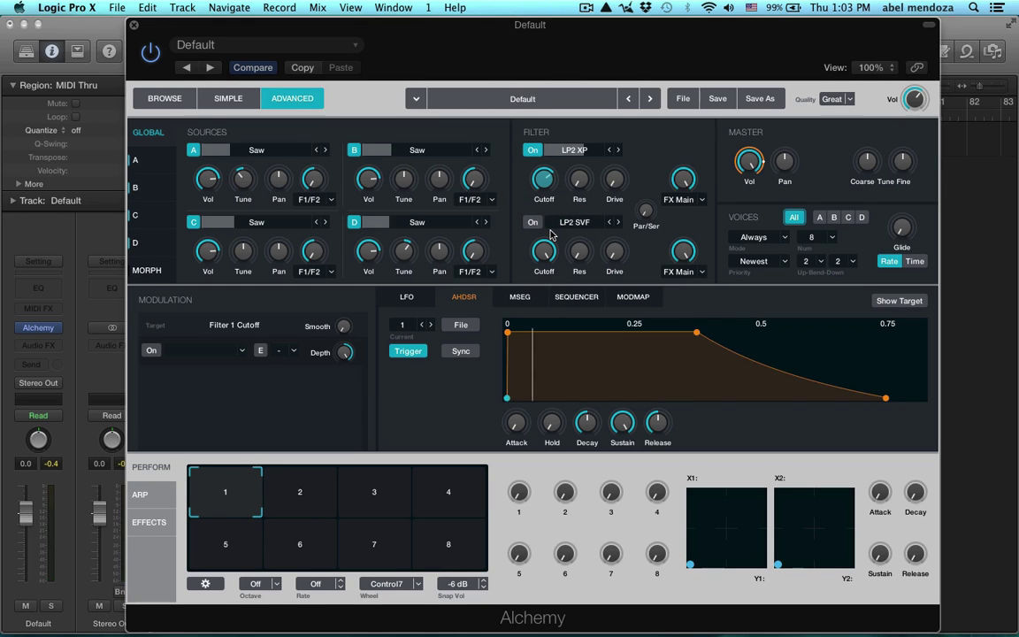
mouse_move(548, 177)
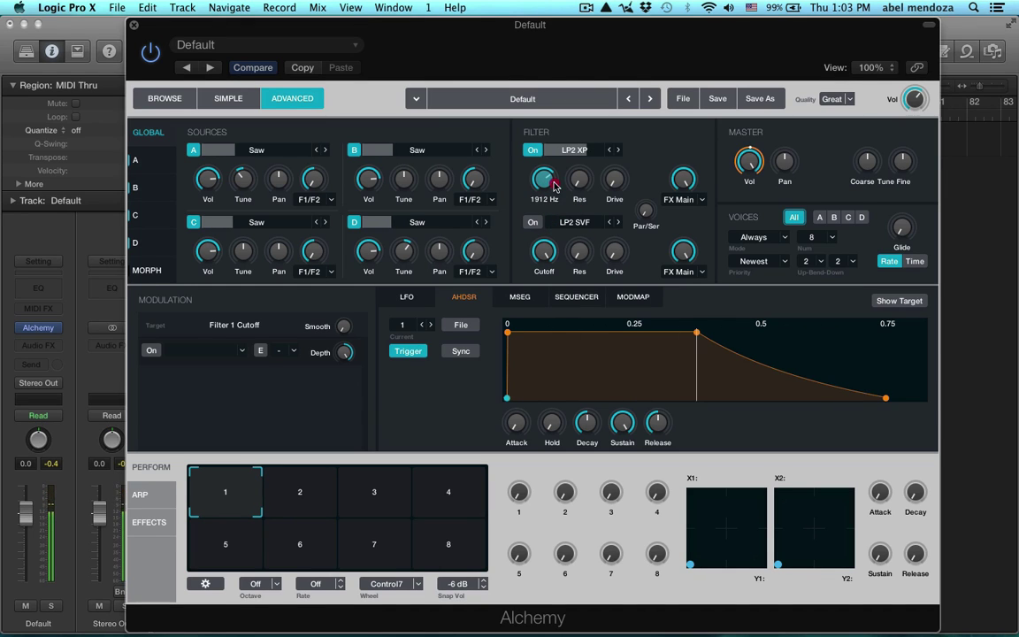
mouse_move(582, 176)
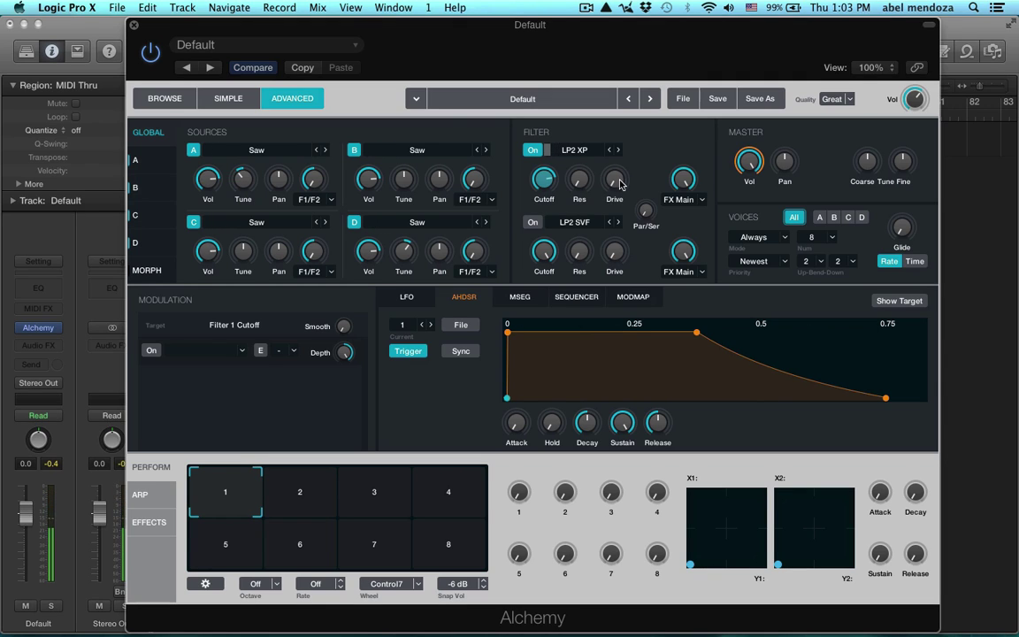
mouse_move(612, 186)
drag(612, 186, 611, 177)
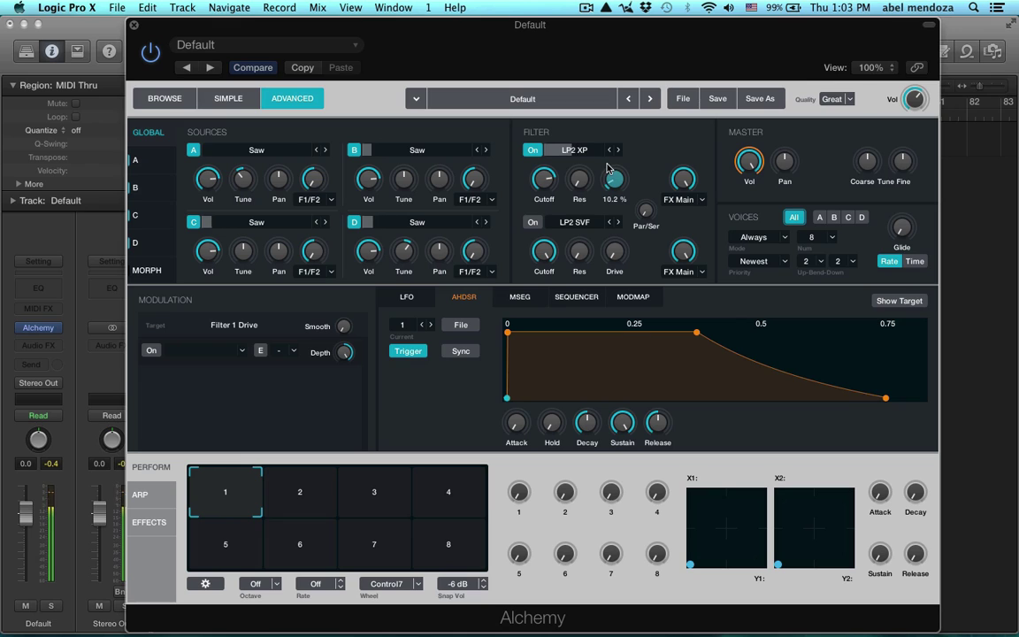
scroll(614, 181, up, 2)
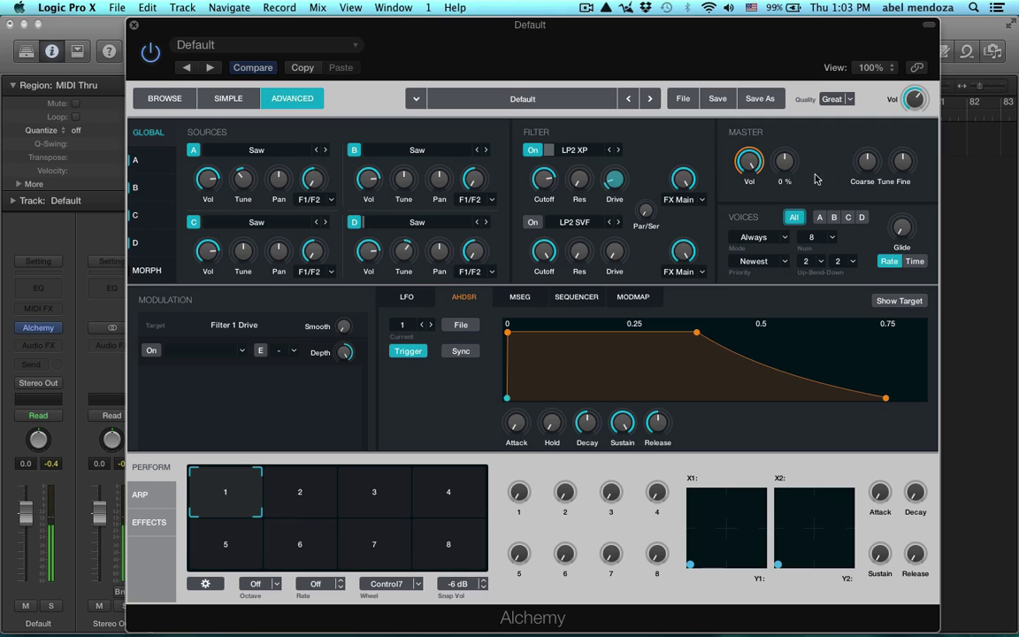
Raise the Master Vol knob to about -7.88 dB.
click(749, 162)
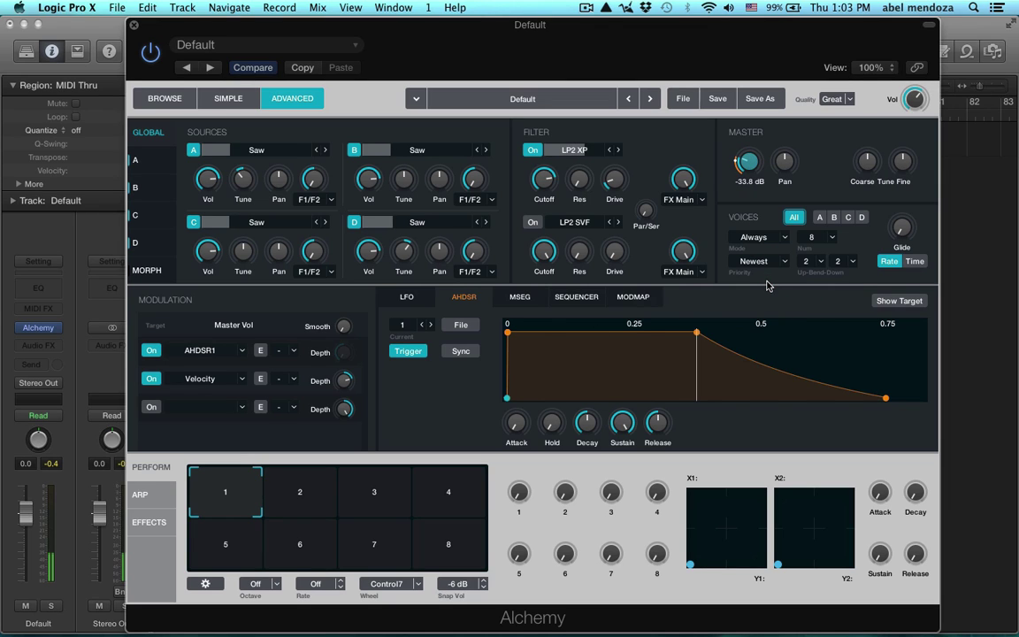
drag(752, 168, 742, 85)
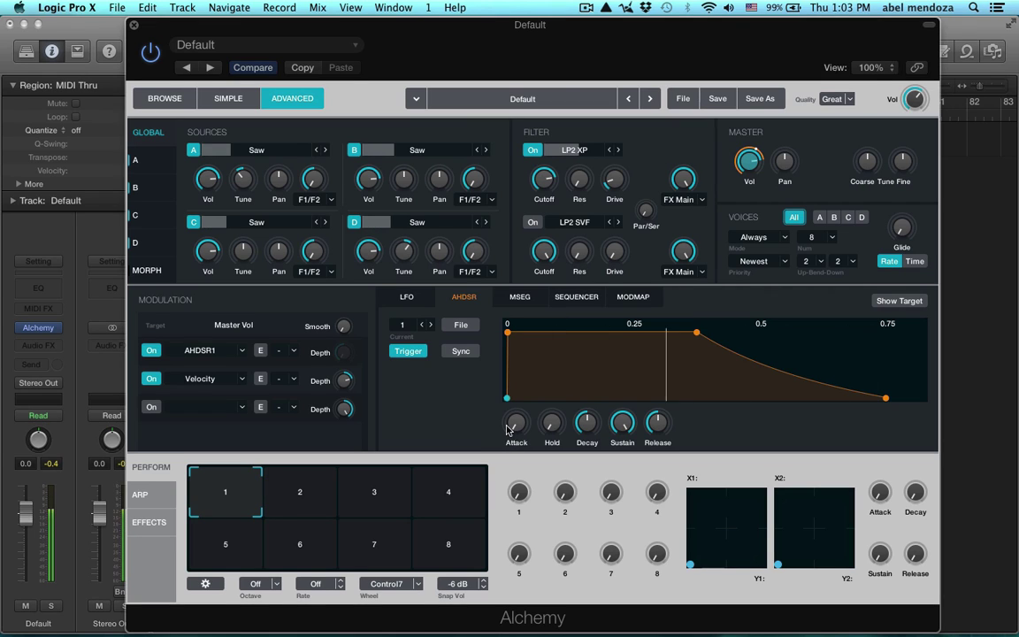
Give the AHDSR volume envelope a slight attack of about 0.019 s and a release of about 0.34 s.
drag(508, 430, 451, 380)
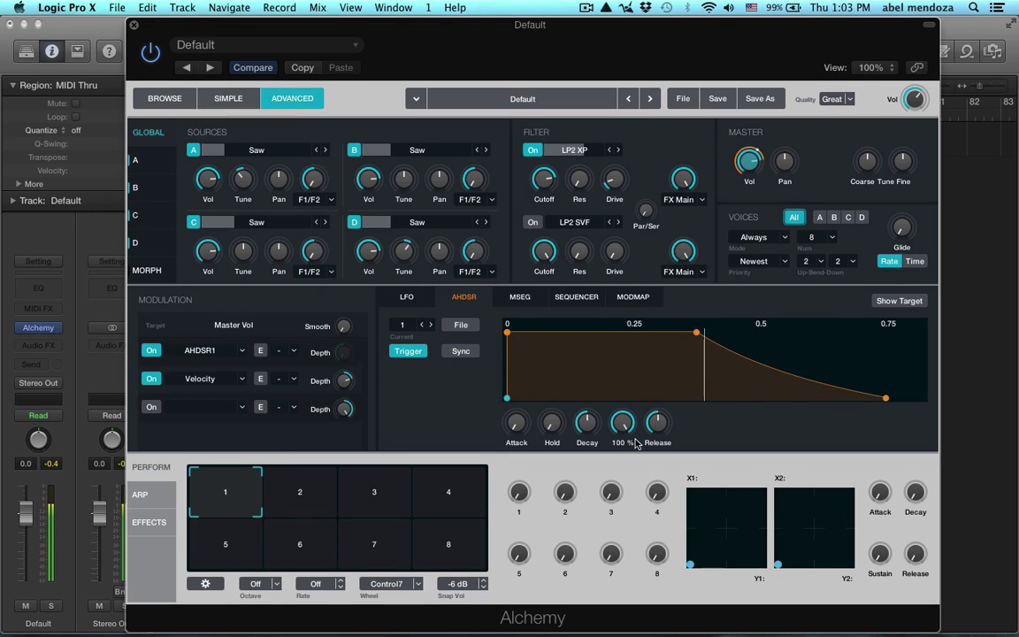
drag(515, 416, 522, 400)
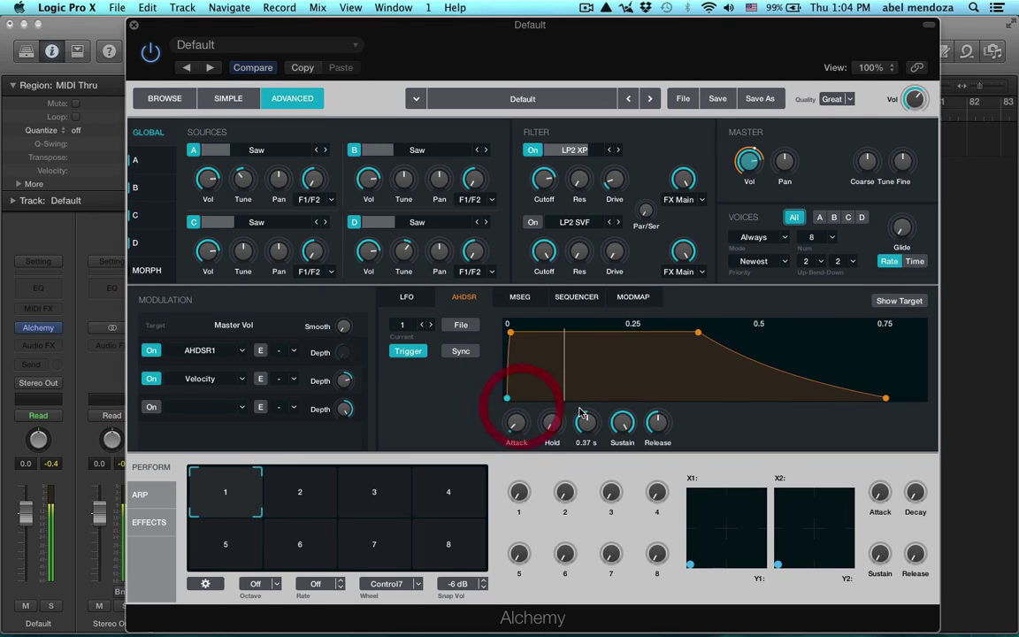
drag(656, 423, 659, 410)
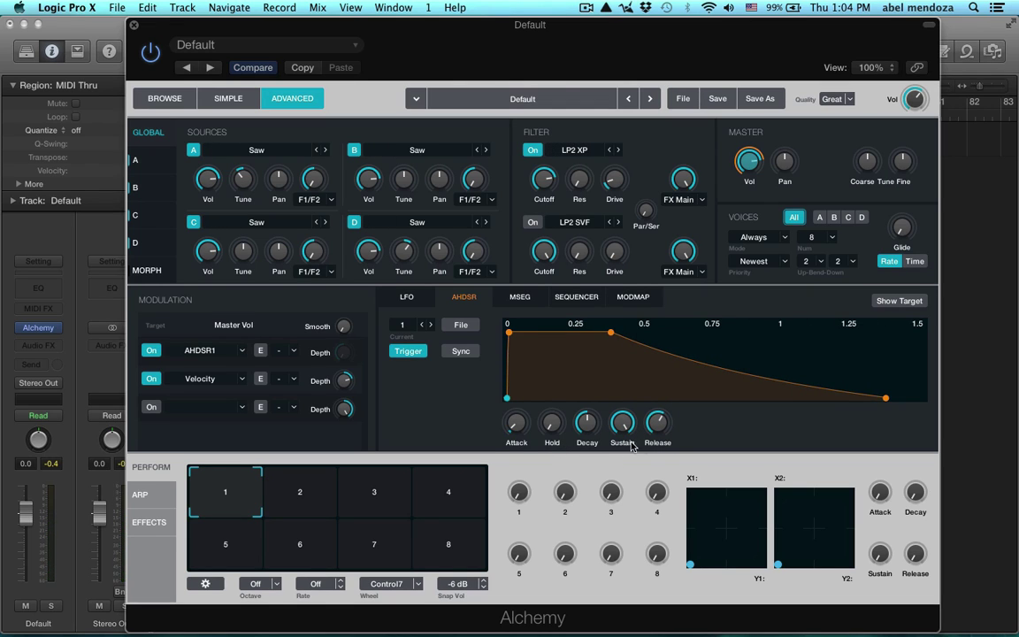
drag(669, 430, 646, 396)
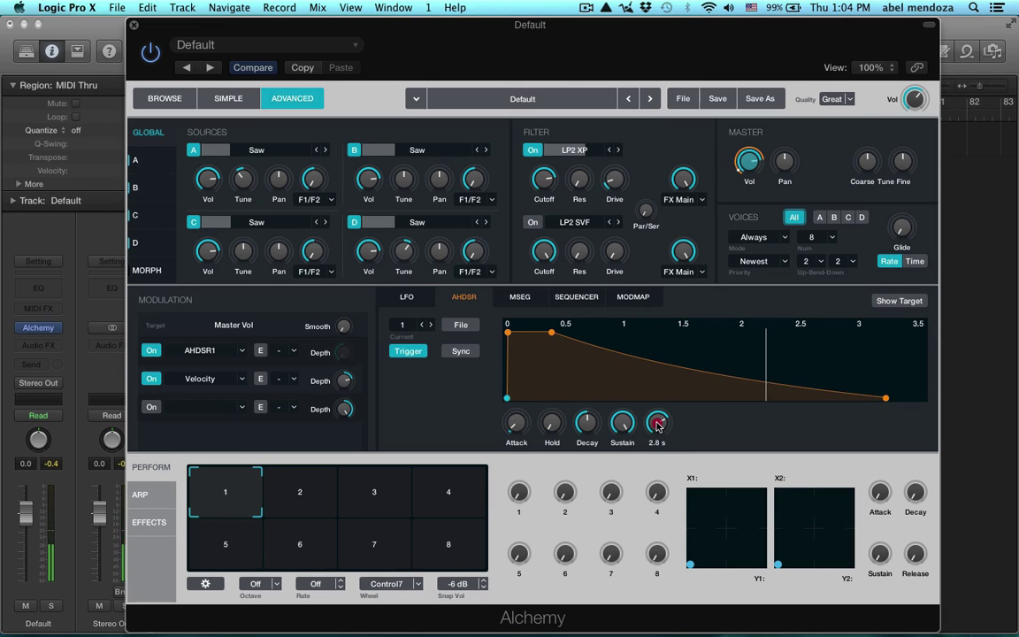
drag(656, 423, 667, 458)
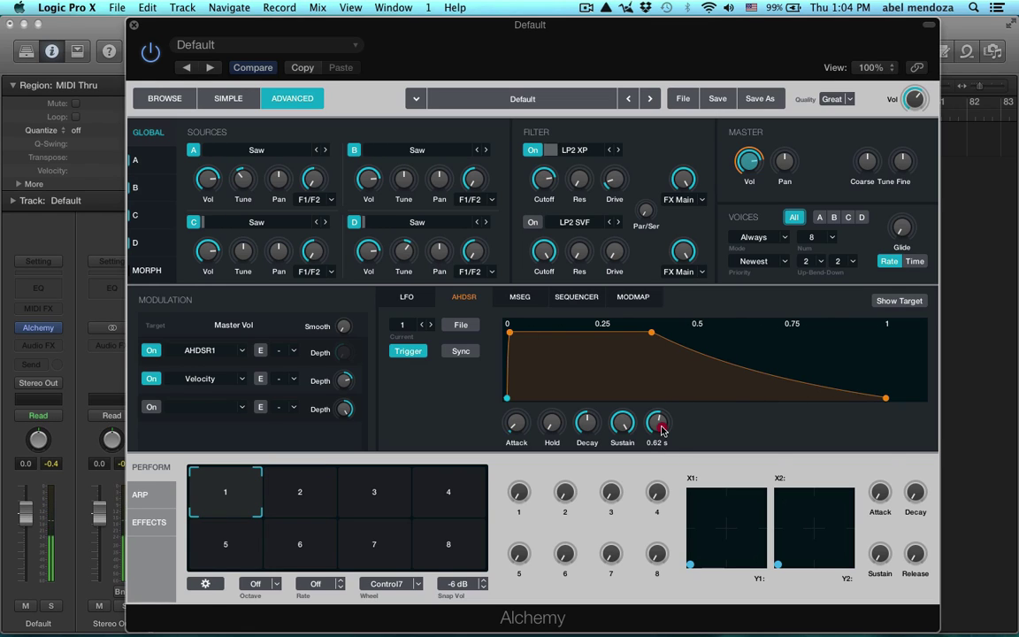
drag(658, 425, 665, 445)
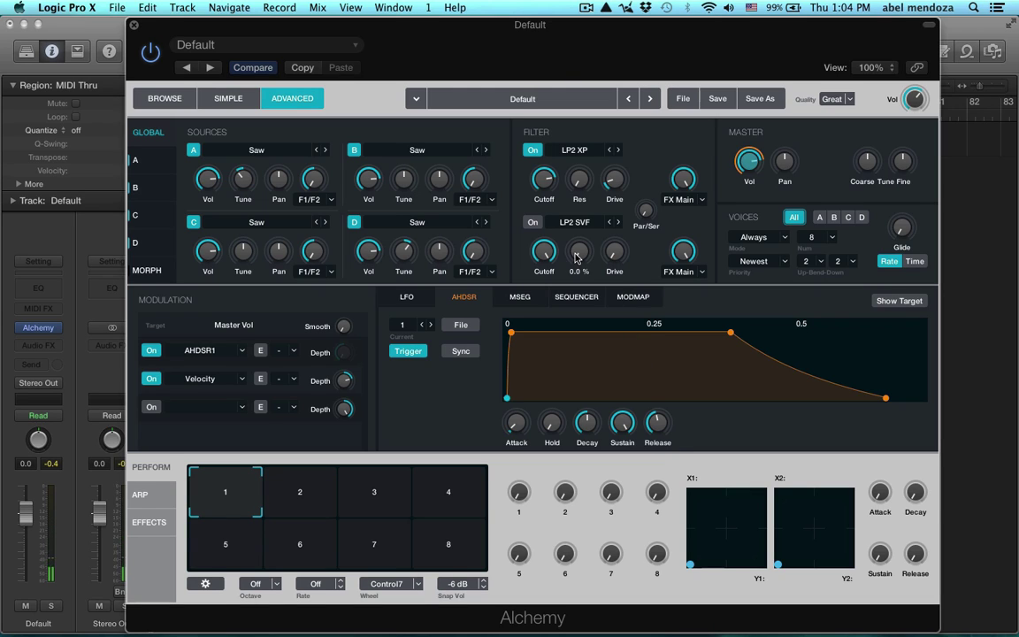
Assign ModWheel as the source in Filter 1 cutoff's first modulation slot.
mouse_move(550, 189)
click(548, 183)
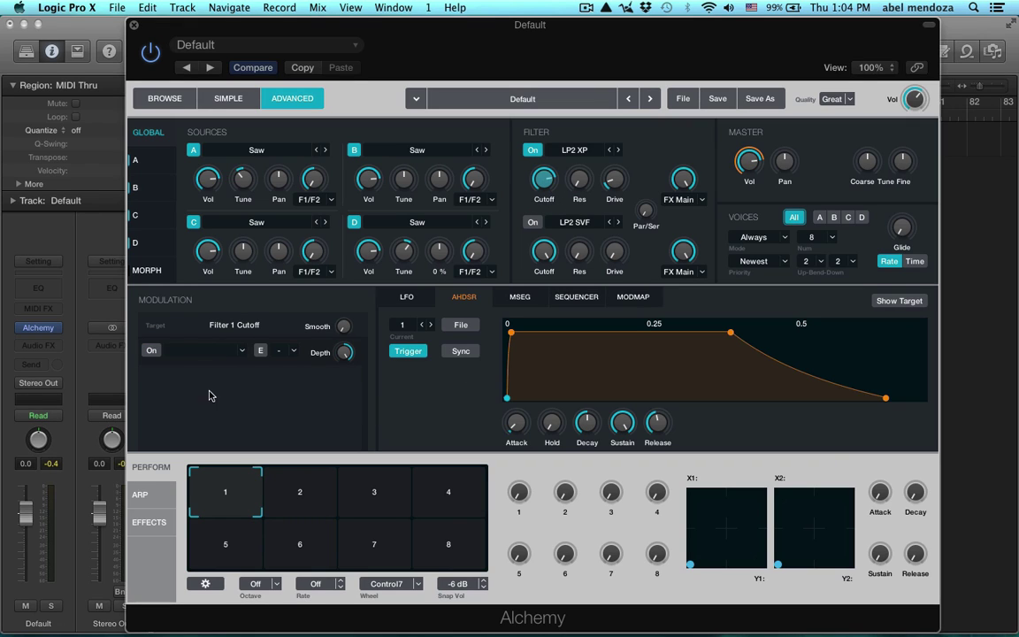
click(151, 350)
click(210, 353)
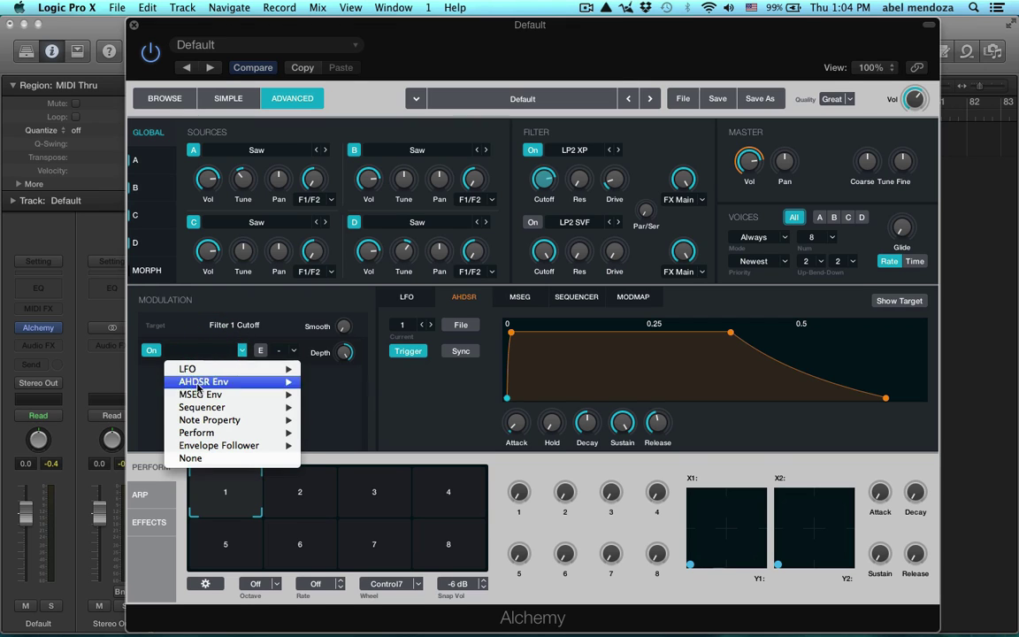
mouse_move(202, 433)
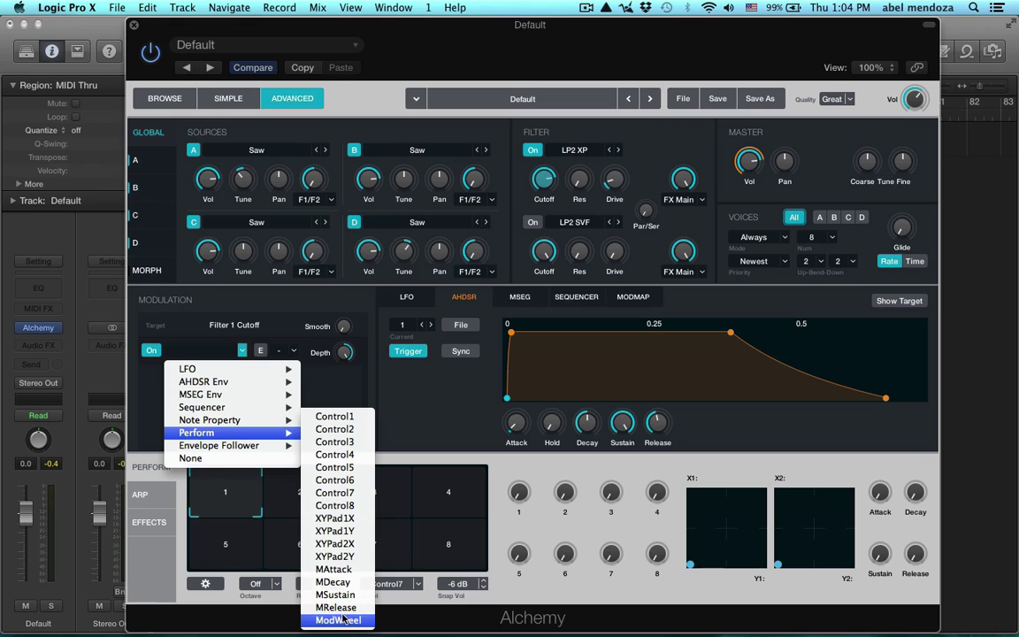
click(342, 620)
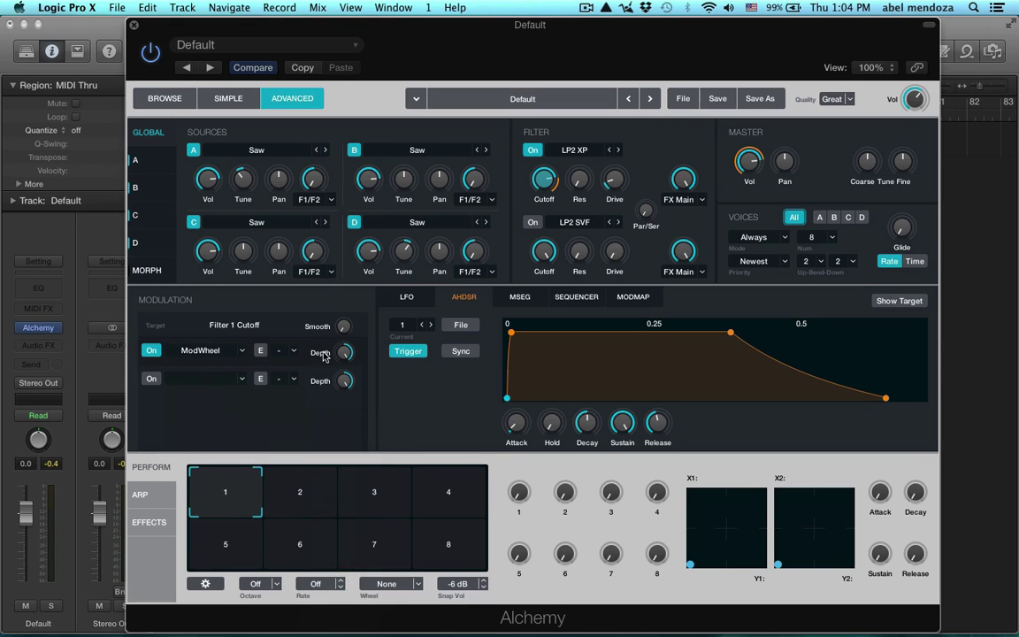
Set the ModWheel modulation depth and raise Filter 1's cutoff to about 2361 Hz.
mouse_move(336, 358)
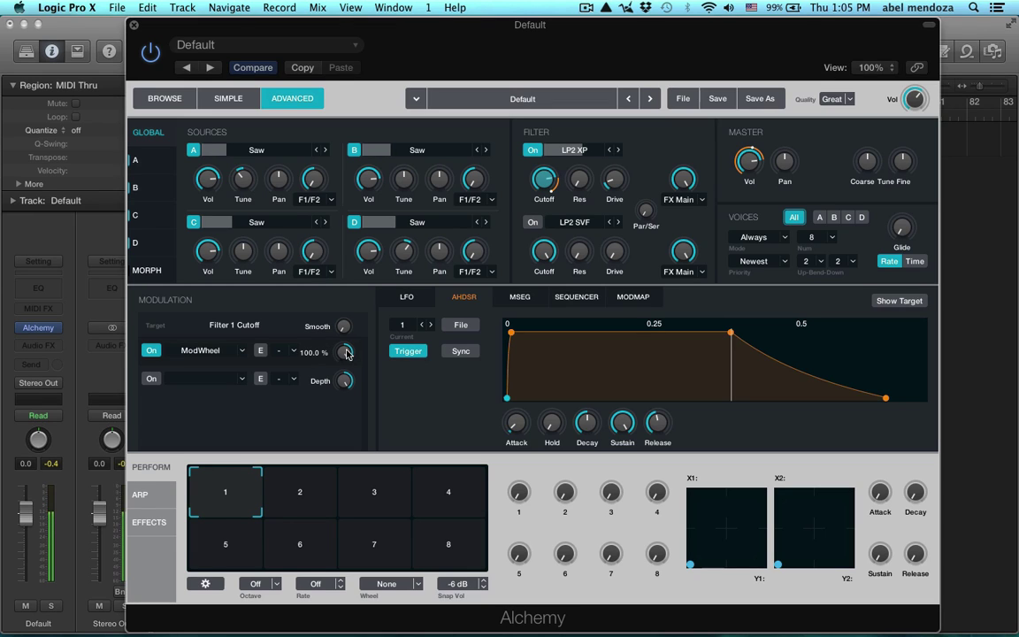
mouse_move(536, 181)
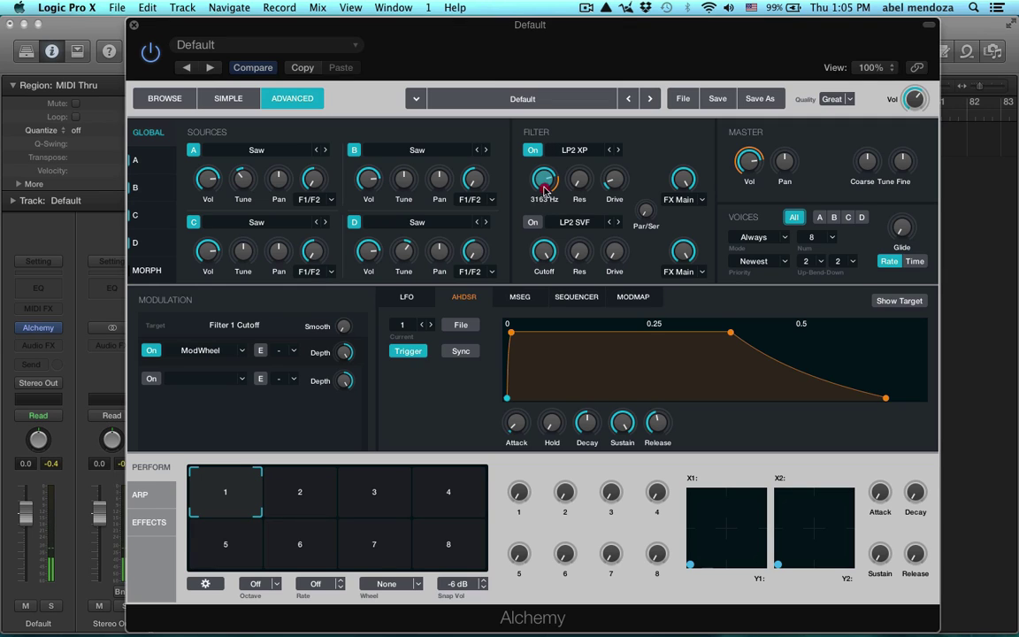
drag(547, 196, 553, 218)
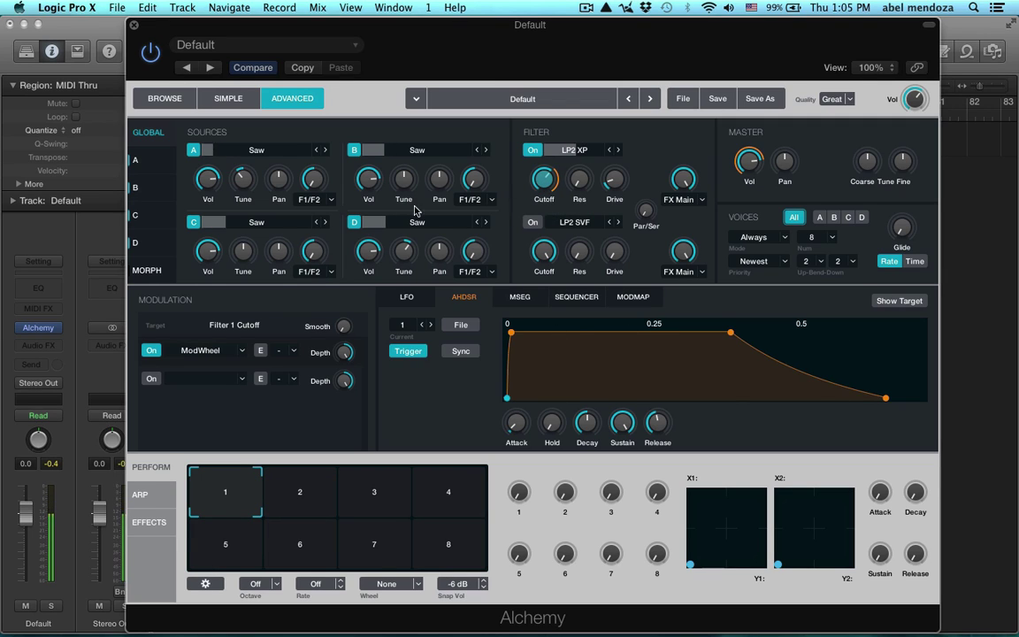
mouse_move(344, 359)
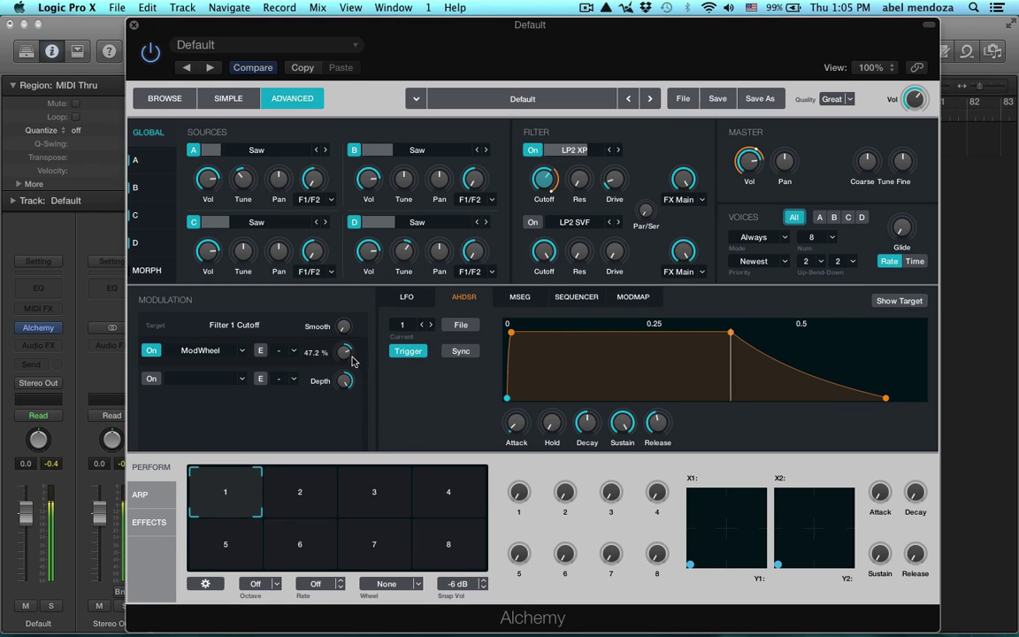
drag(346, 357, 348, 360)
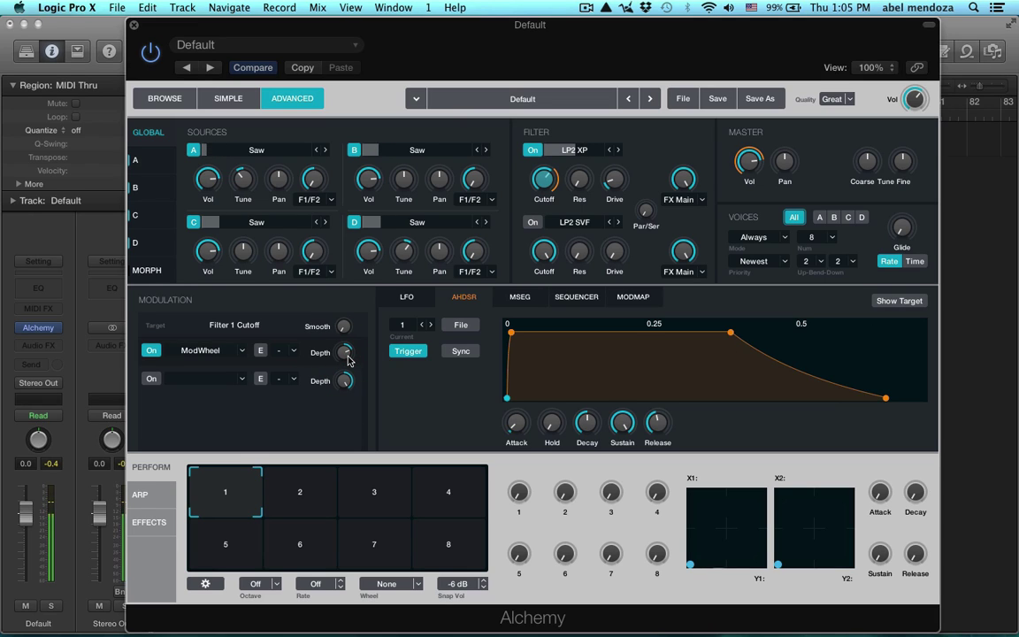
mouse_move(559, 187)
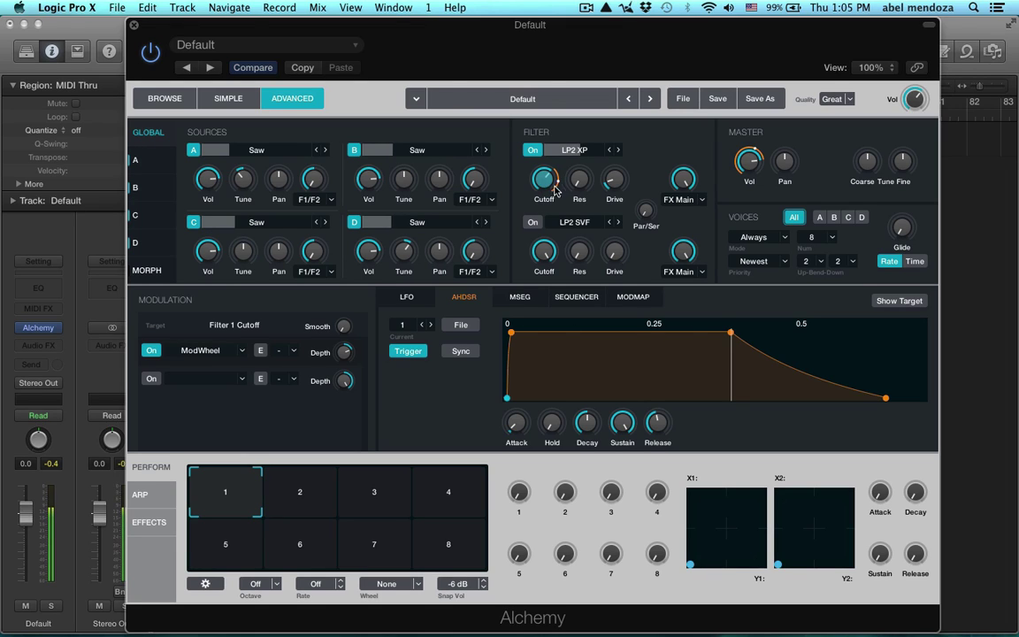
drag(546, 184, 546, 180)
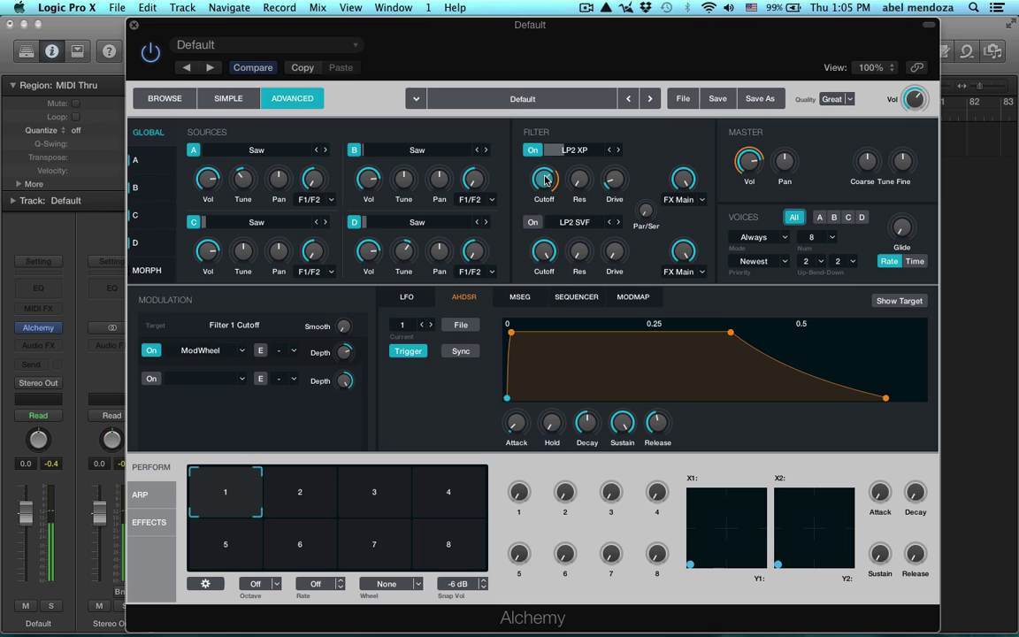
drag(545, 180, 543, 167)
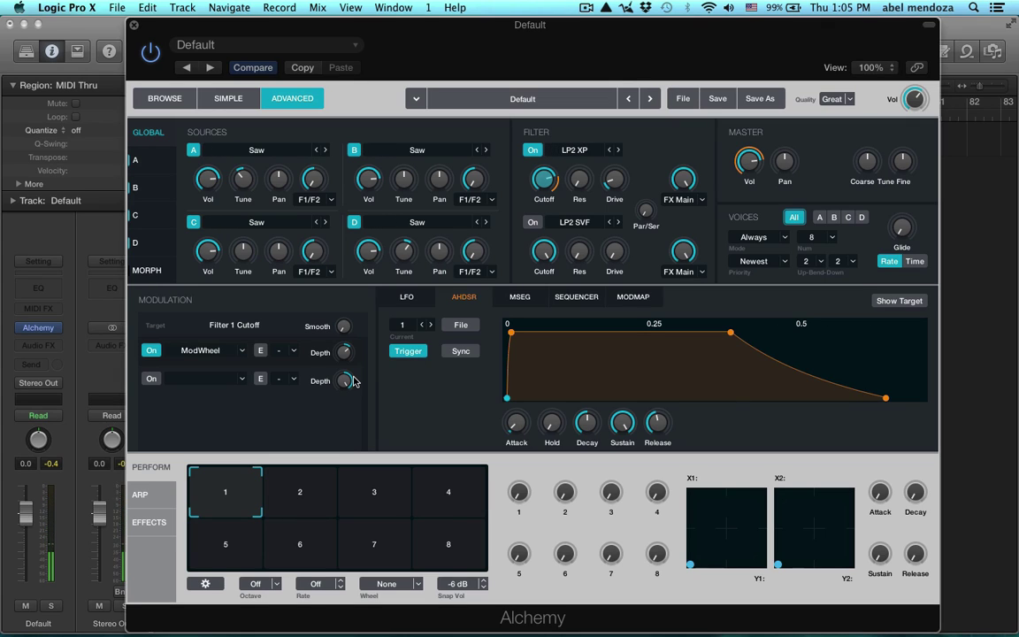
drag(354, 380, 637, 320)
Raise the Voices Glide knob to test it, then return it to 0.0%.
mouse_move(900, 232)
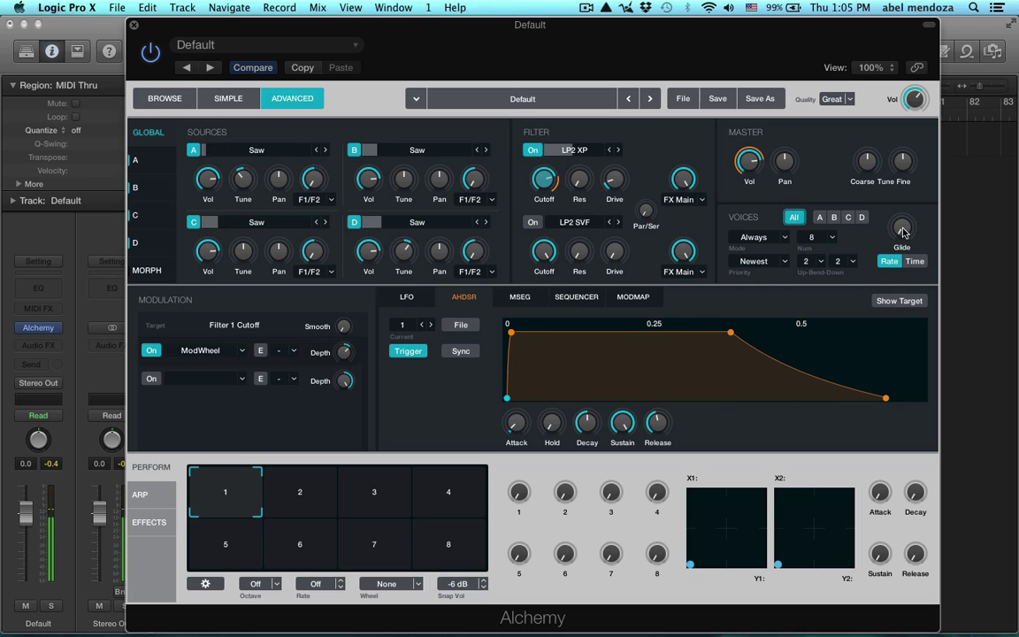
drag(902, 232, 855, 117)
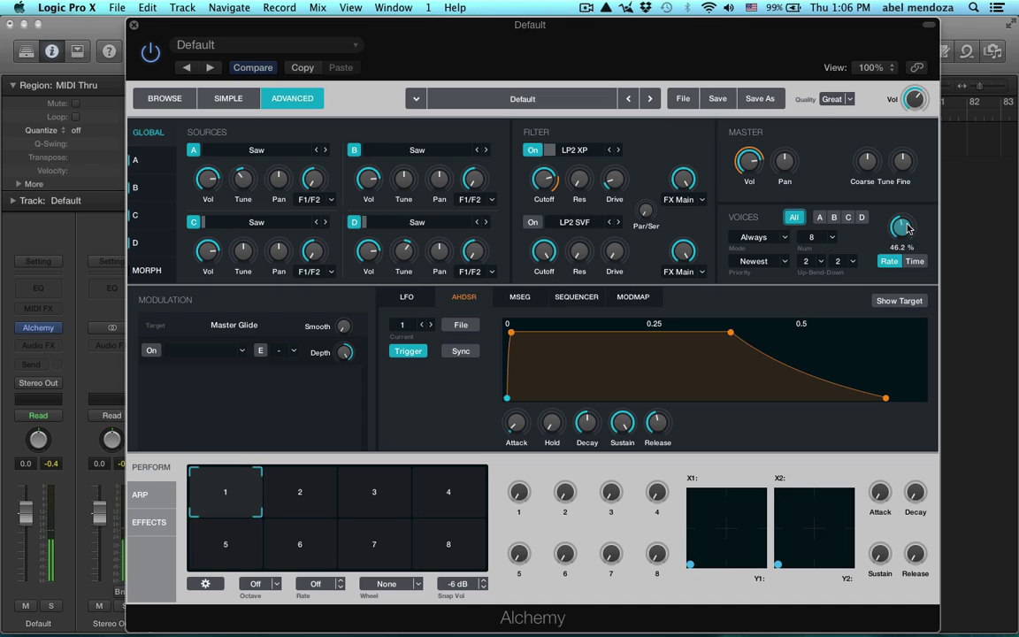
drag(908, 229, 928, 326)
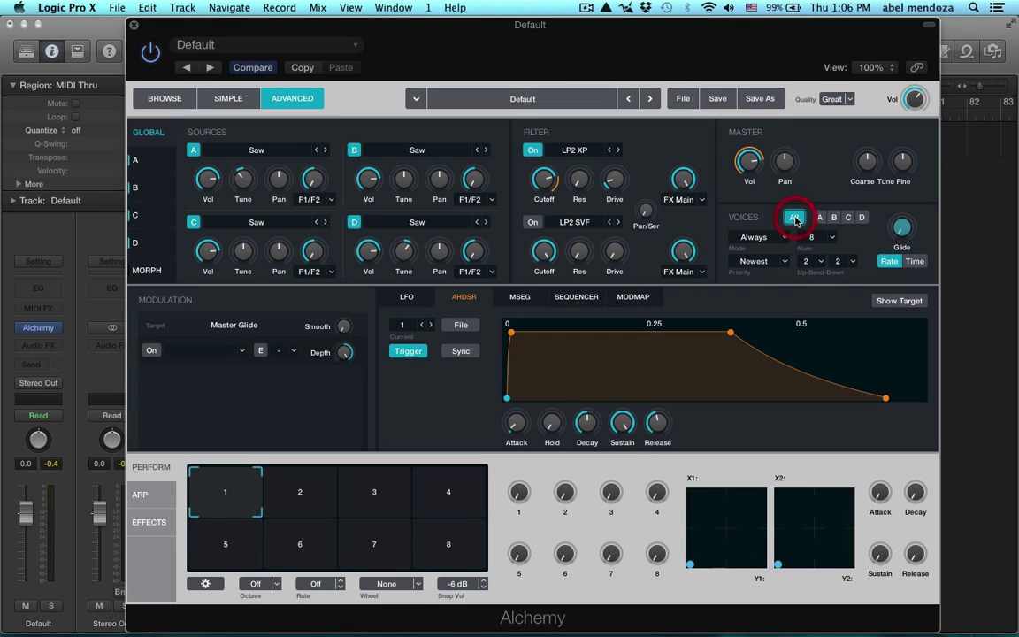
With All sources selected, set the voice count to 12.
click(831, 237)
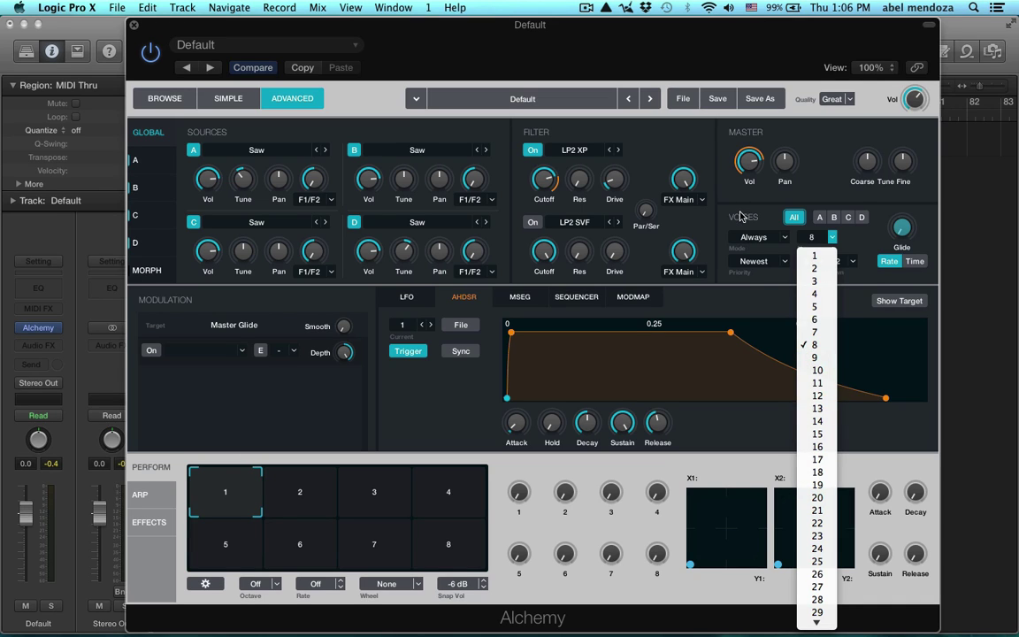
click(742, 217)
click(820, 218)
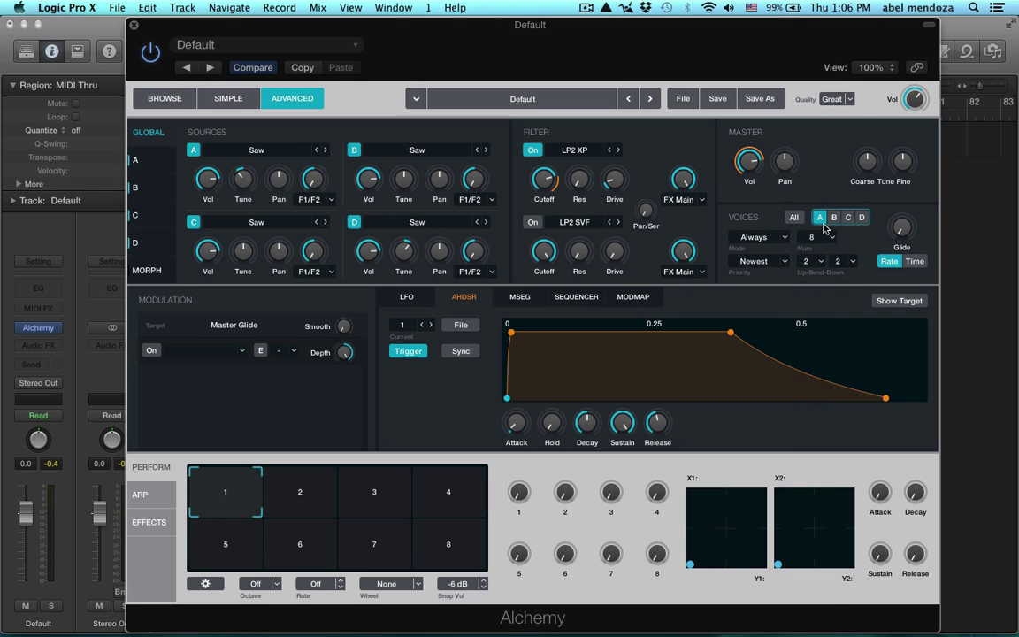
click(832, 237)
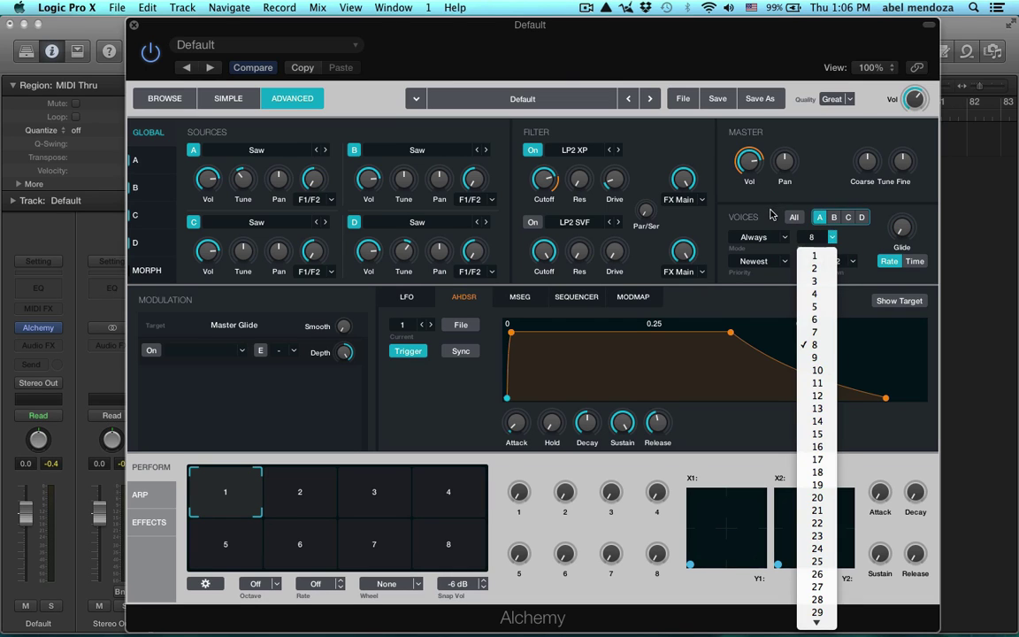
click(752, 216)
click(793, 216)
click(831, 238)
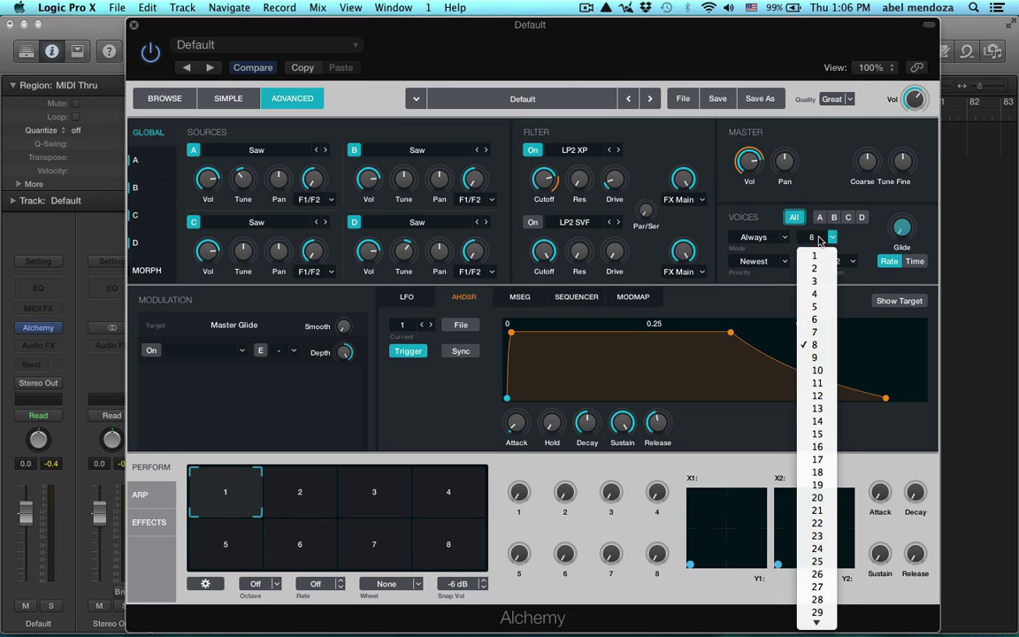
click(817, 396)
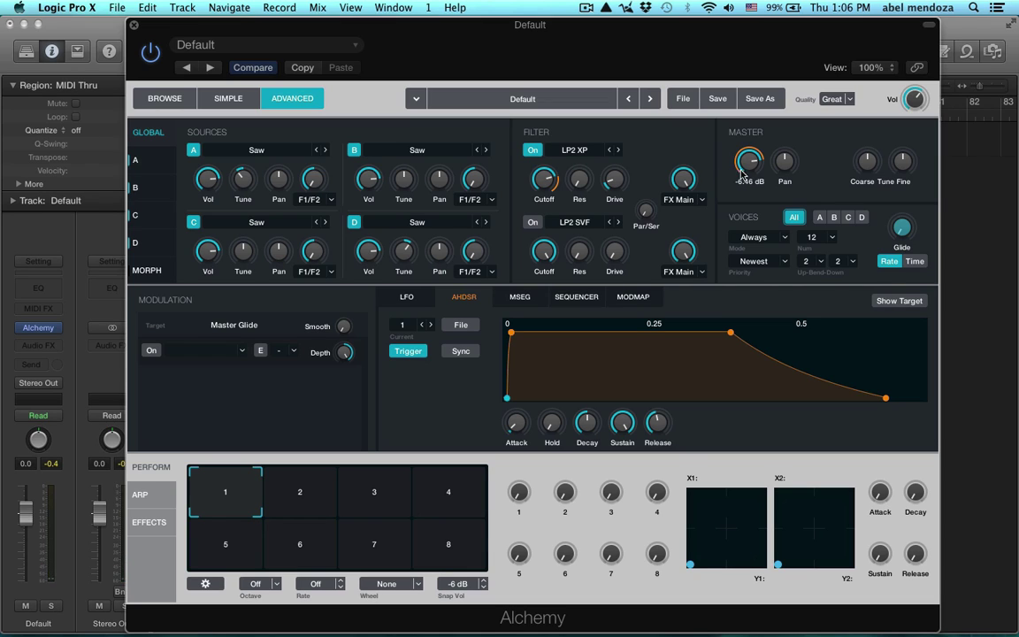
Assign LFO1 to the third modulation slot of Master Vol.
mouse_move(748, 170)
click(747, 163)
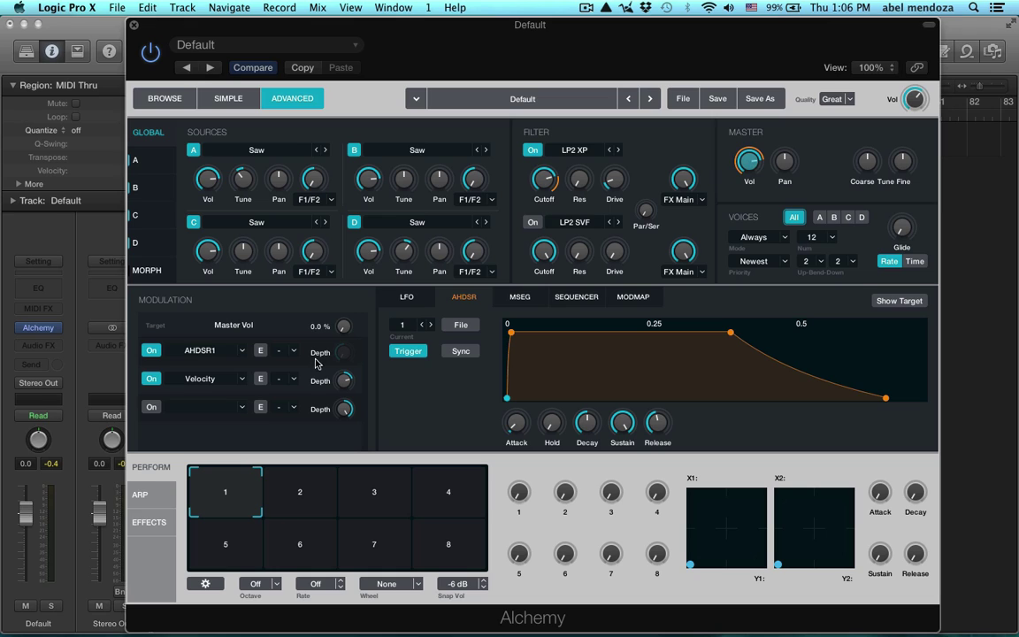
click(151, 407)
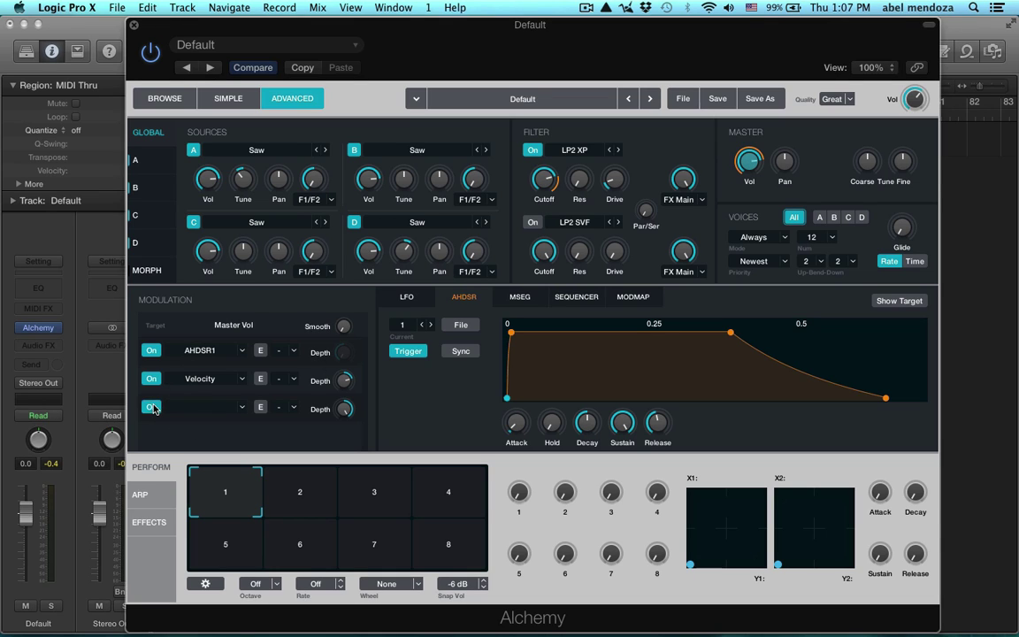
click(200, 407)
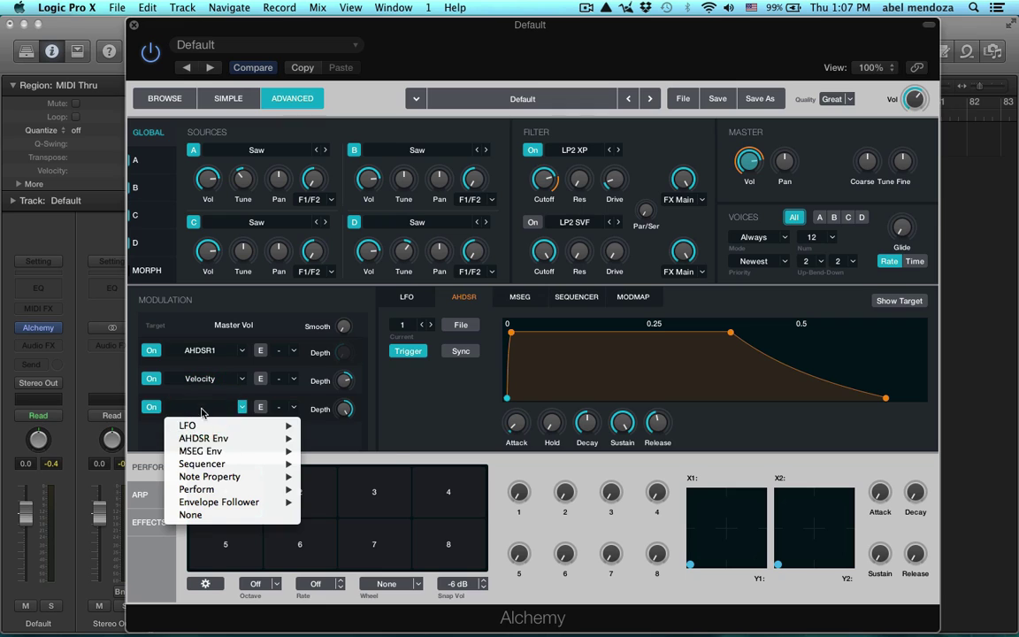
mouse_move(201, 489)
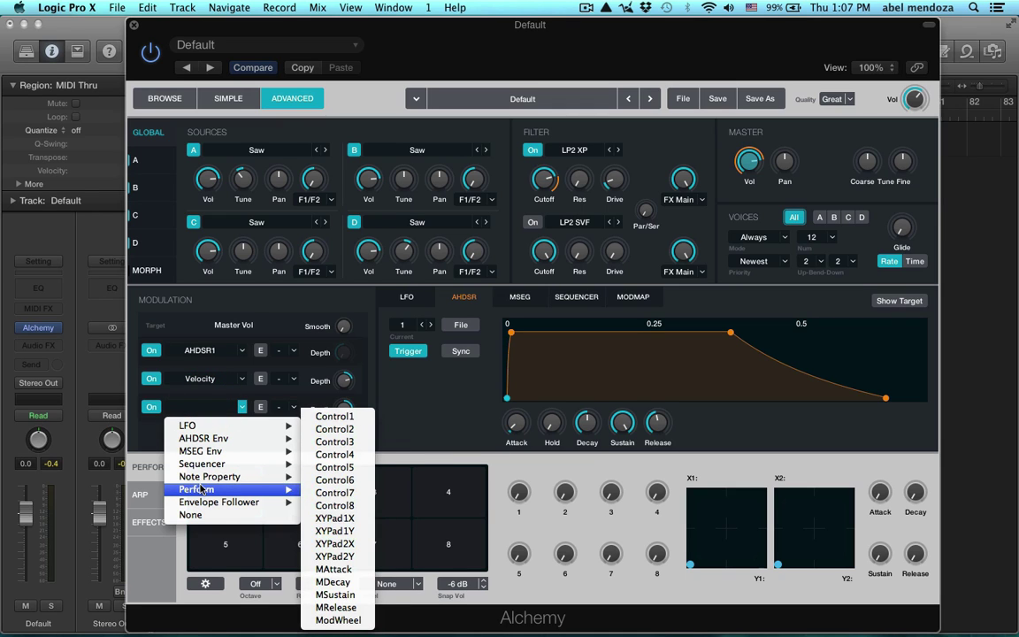
mouse_move(190, 425)
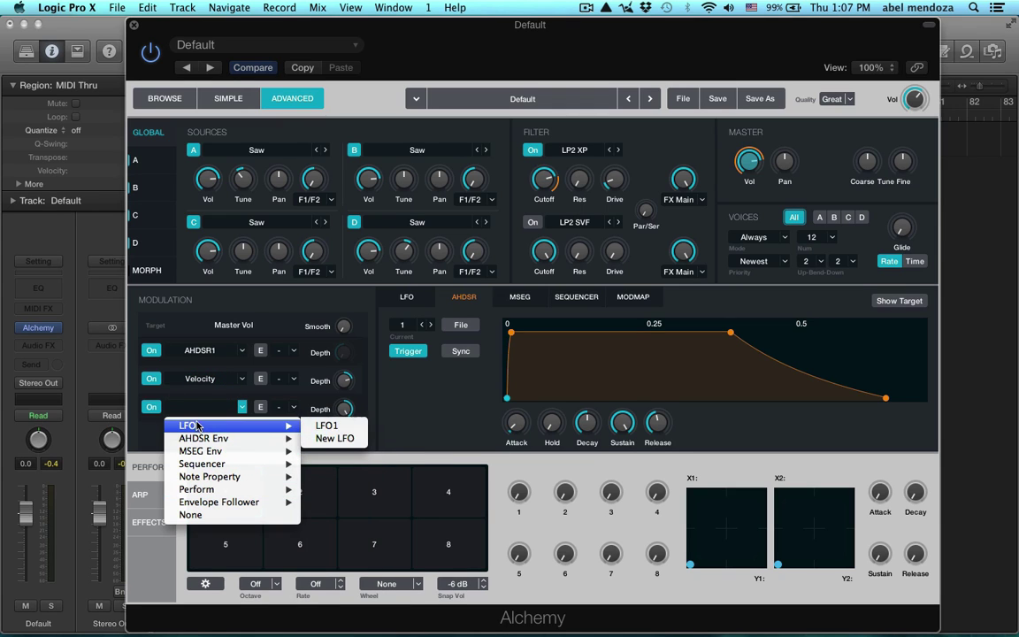
click(327, 426)
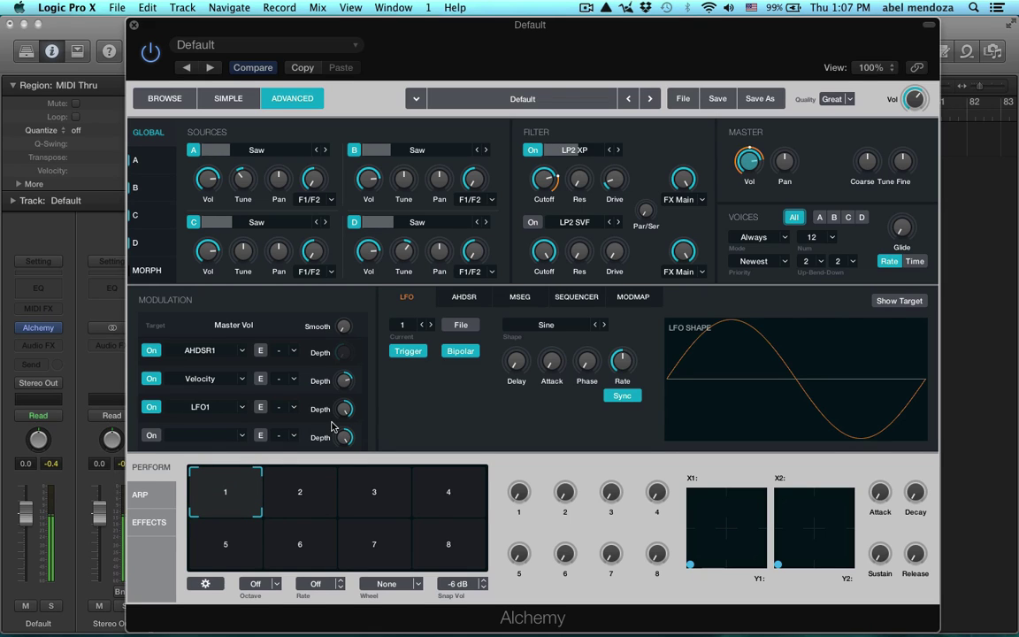
Turn on tempo sync for LFO1 and set its rate to 1/4T.
click(622, 397)
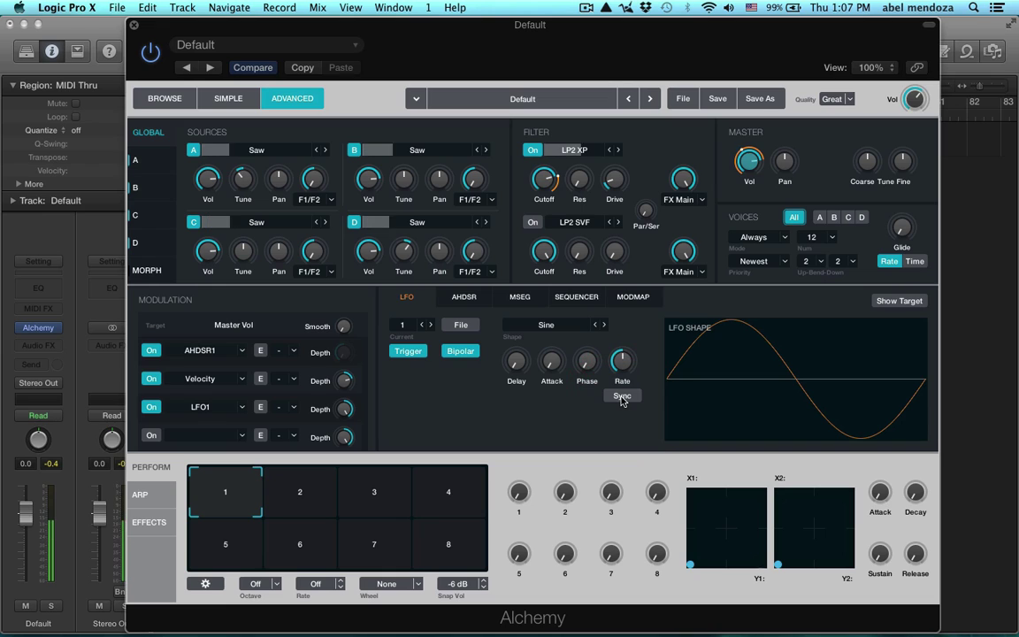
click(622, 396)
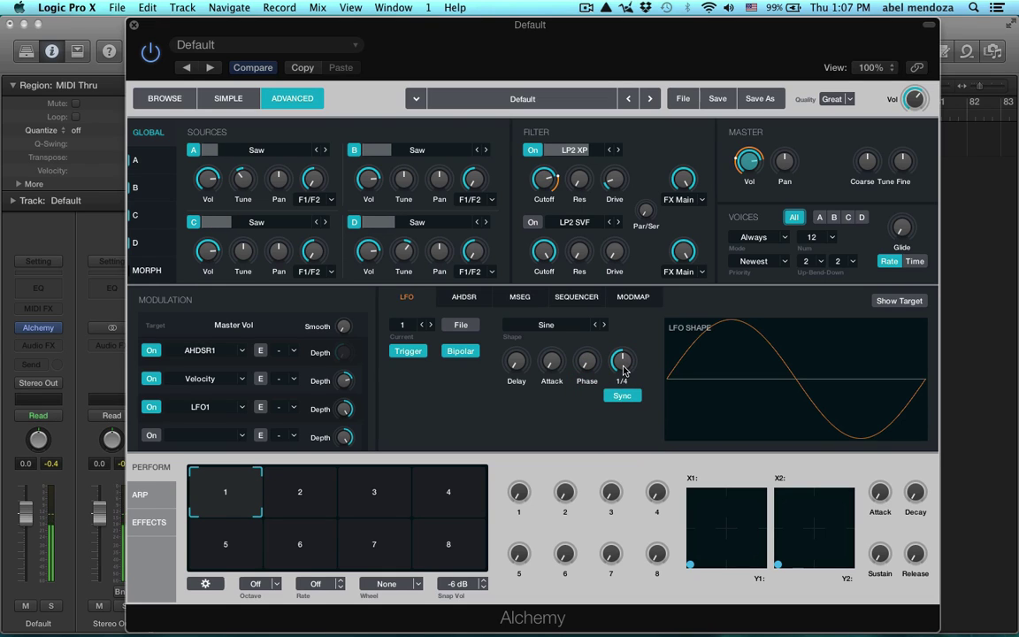
click(623, 369)
drag(623, 370, 619, 356)
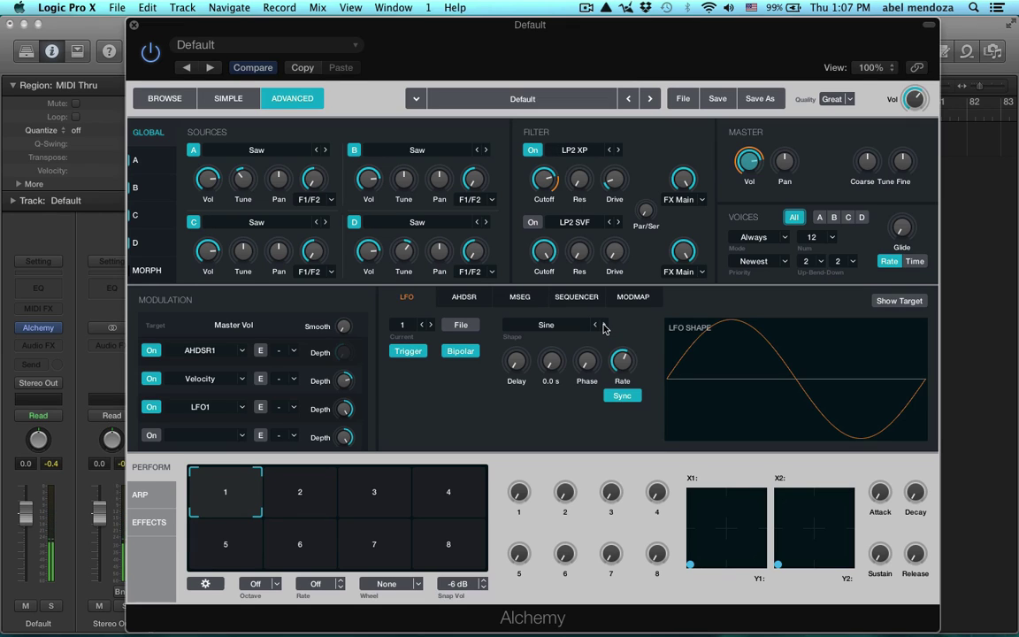
Change the LFO1 waveform from sine to Square.
click(604, 326)
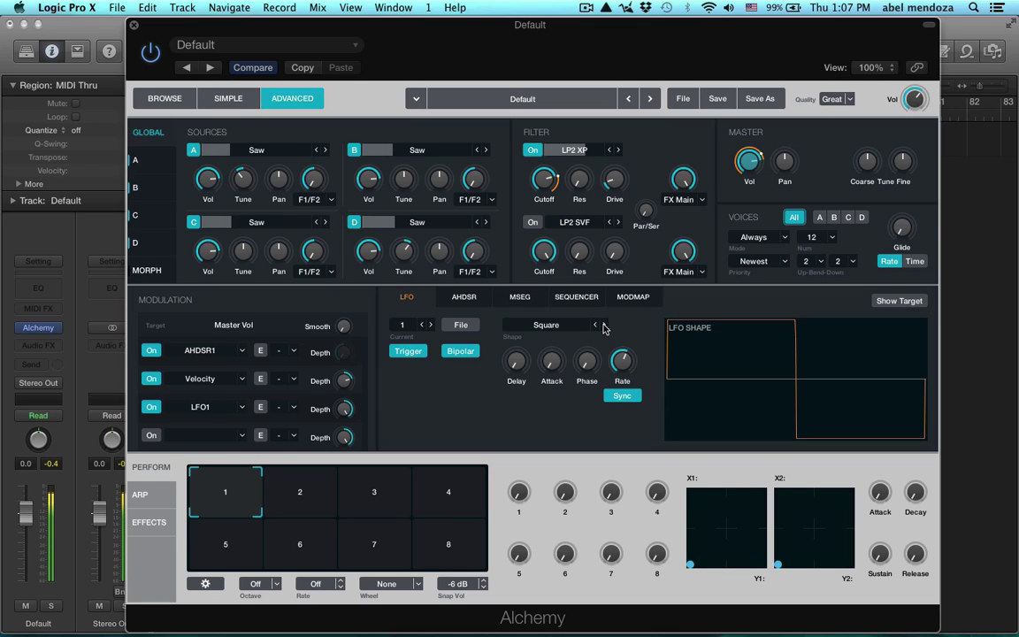
click(603, 326)
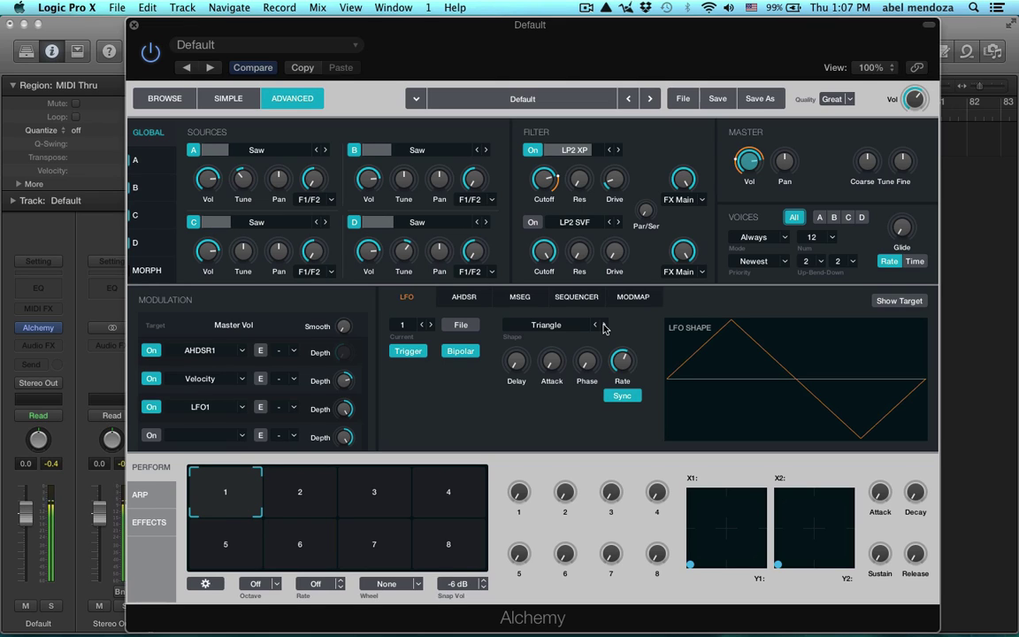
click(604, 326)
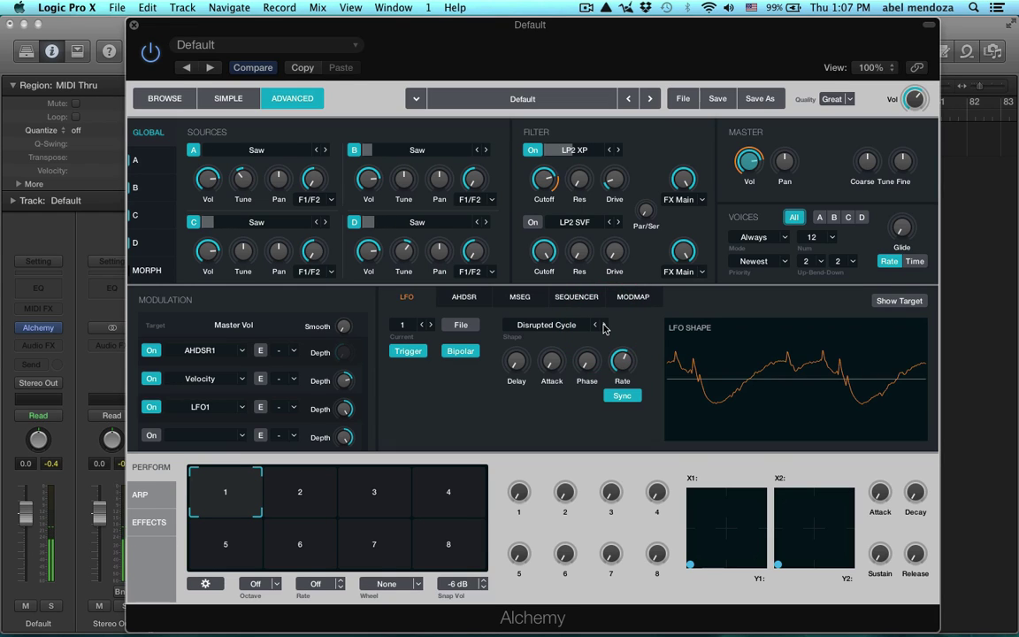
click(601, 326)
click(600, 326)
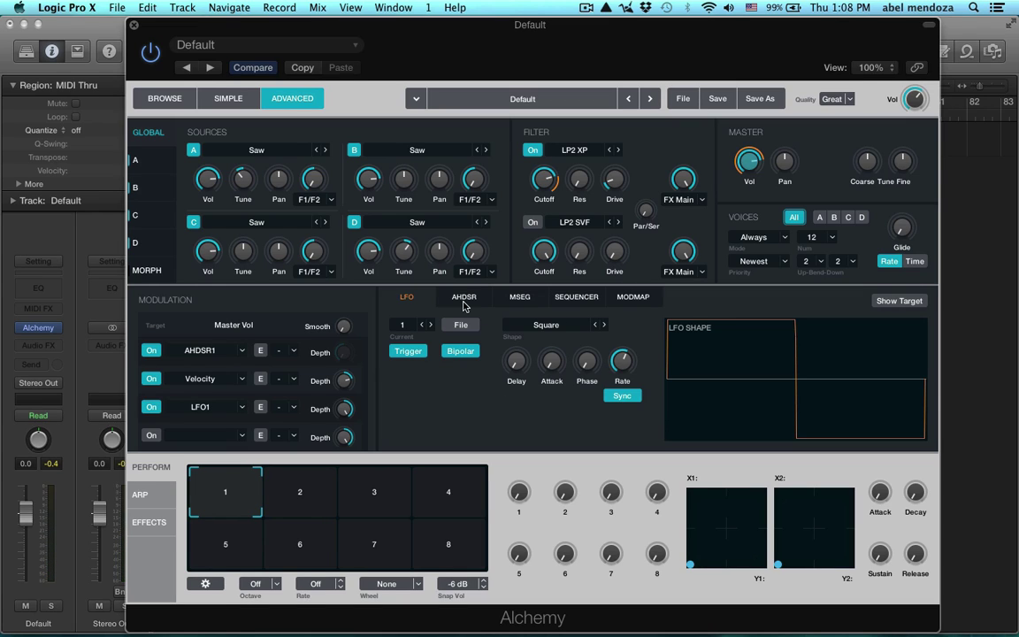
Look through the Audio FX plug-in list and the filter routing choices, keeping FX Main.
click(49, 349)
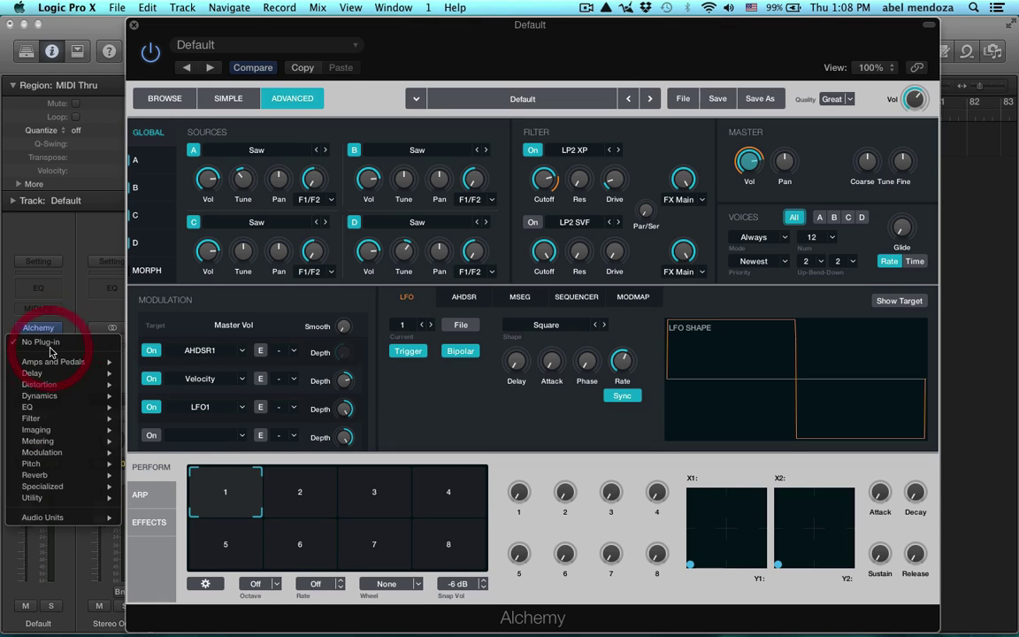
click(648, 152)
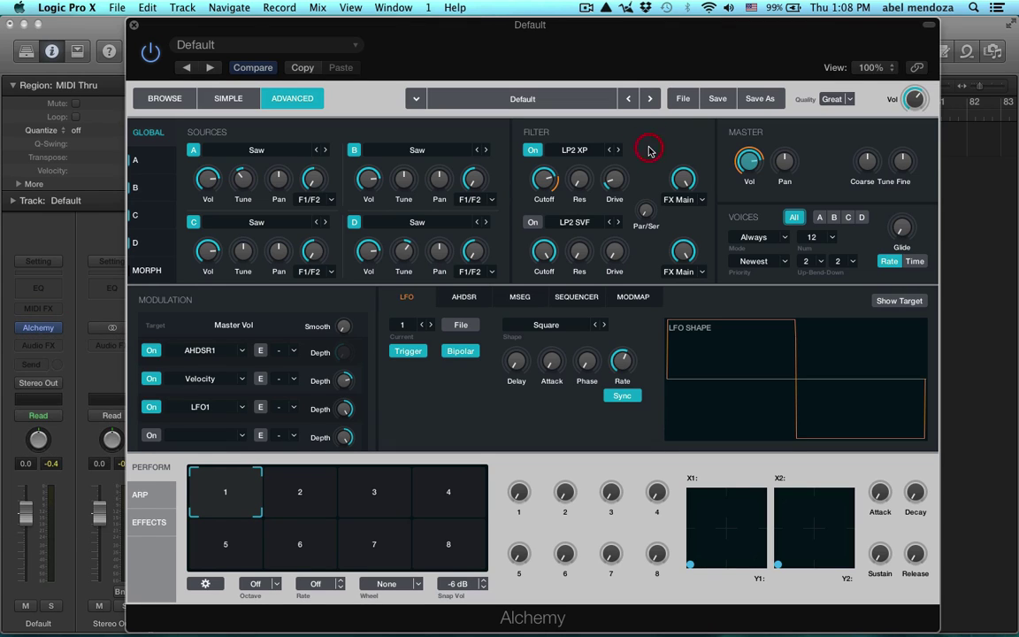
click(681, 201)
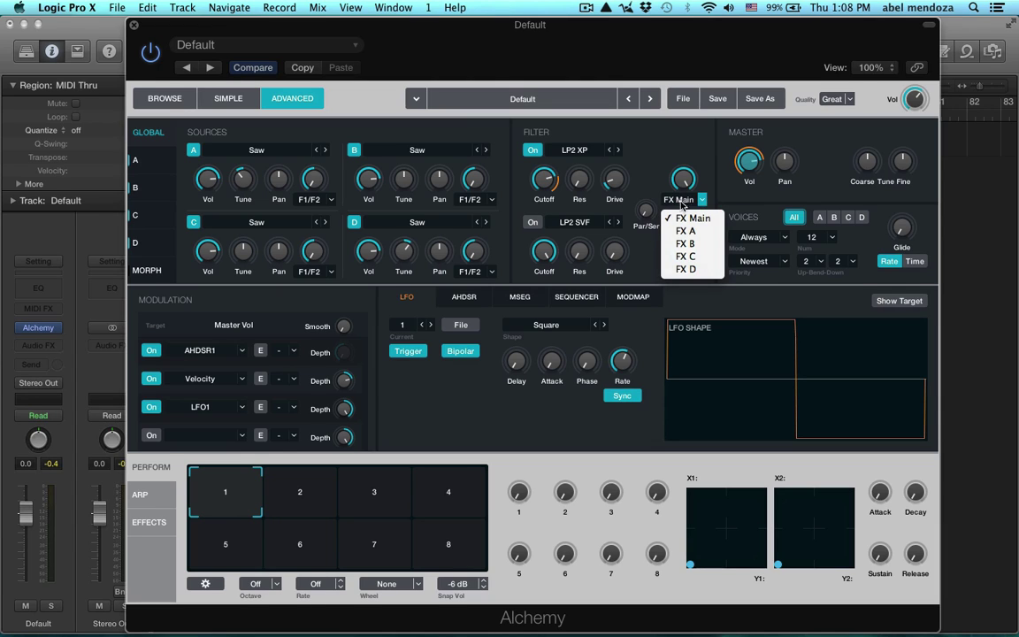
click(655, 159)
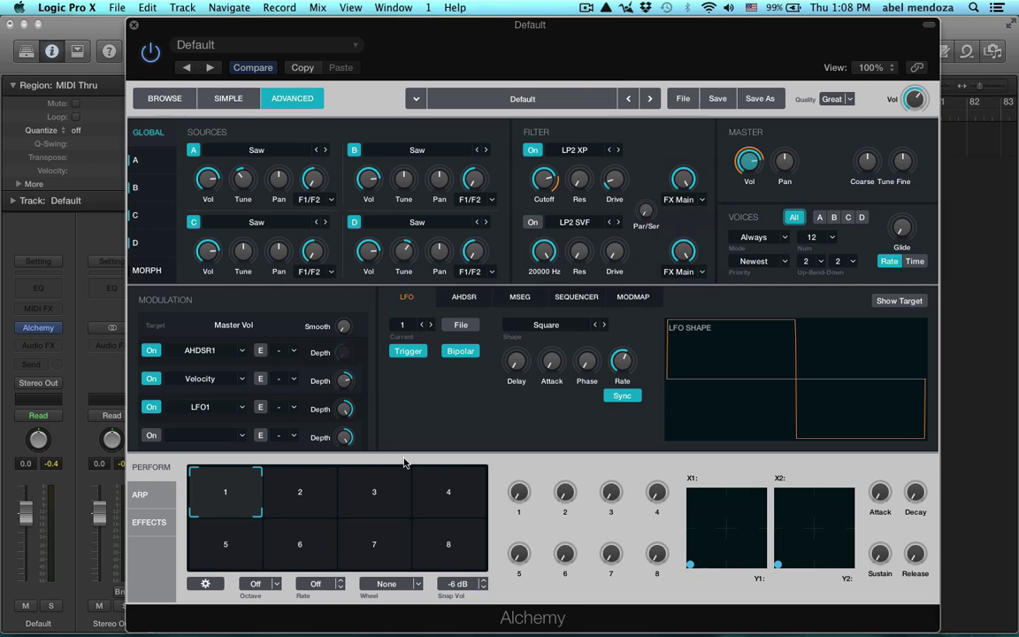
Insert a Stereo Delay from the Delay category after Alchemy.
click(52, 345)
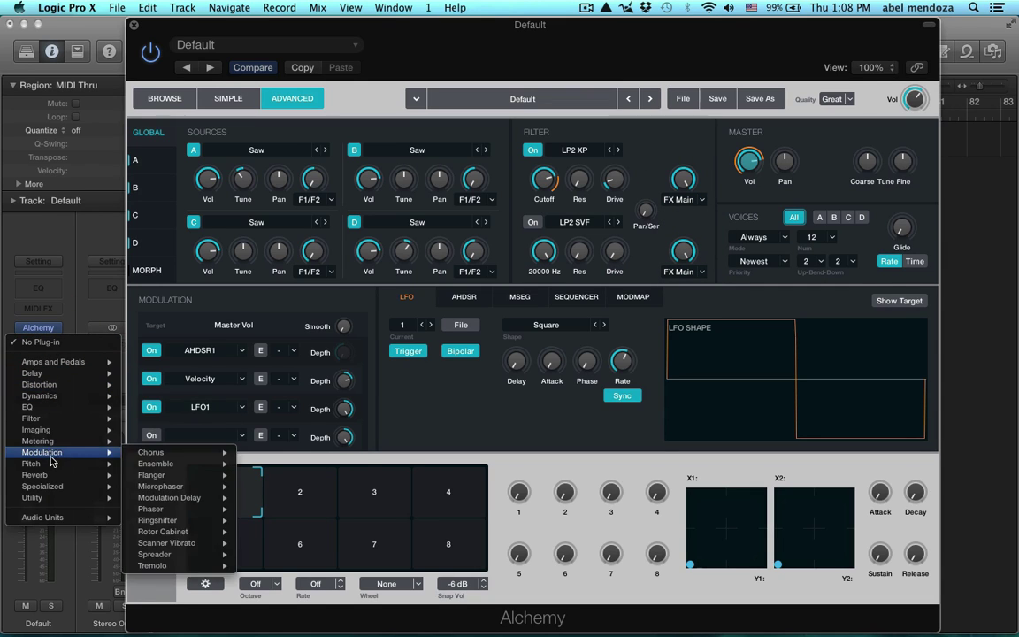
mouse_move(41, 376)
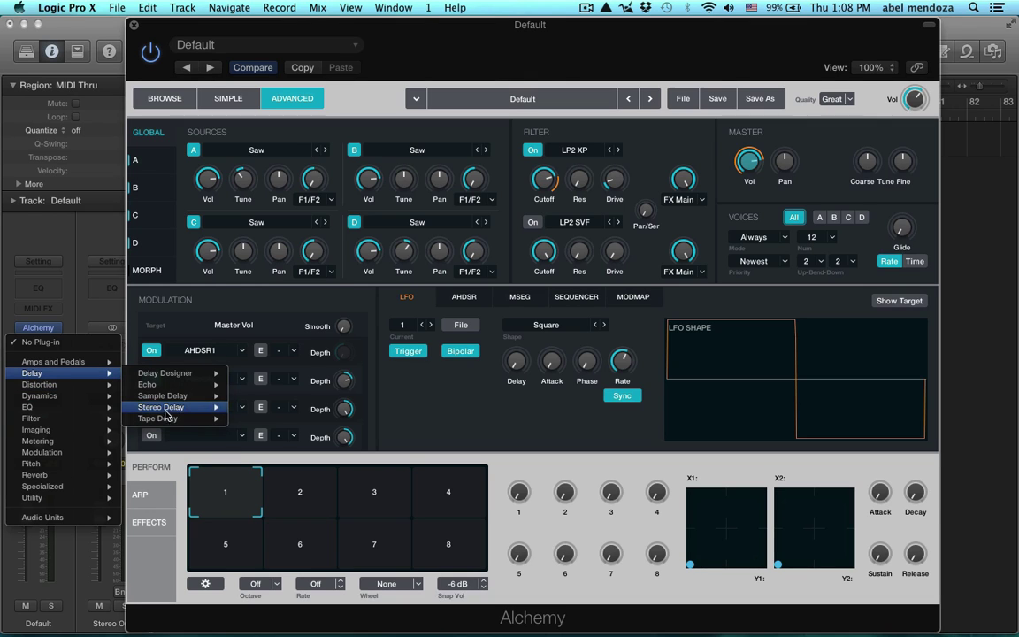
mouse_move(190, 407)
click(256, 406)
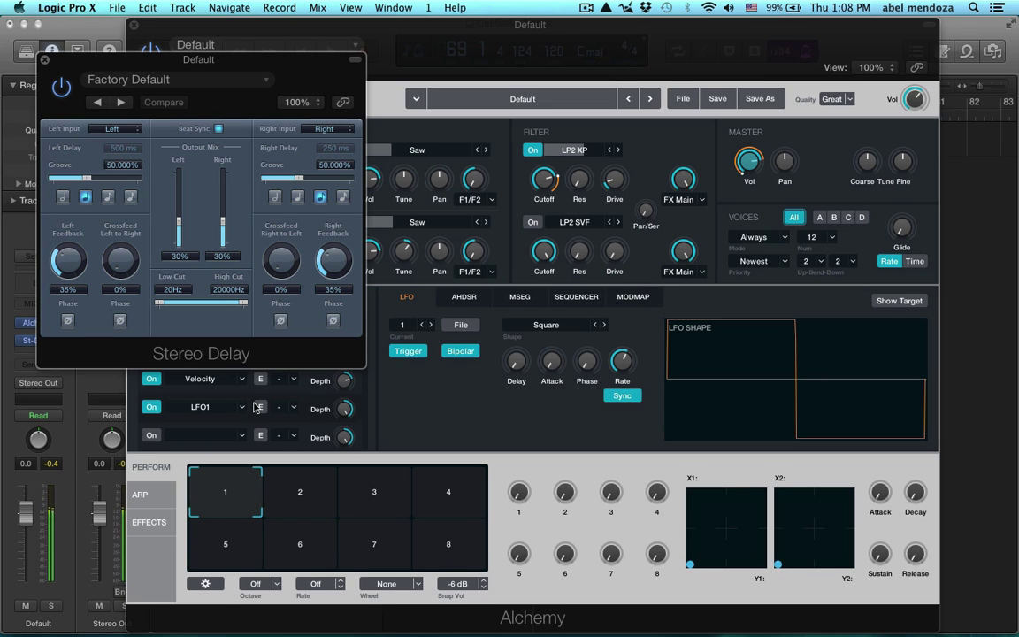
Step the Stereo Delay presets to 1\8 Note Dotted and close its window.
click(121, 103)
click(121, 103)
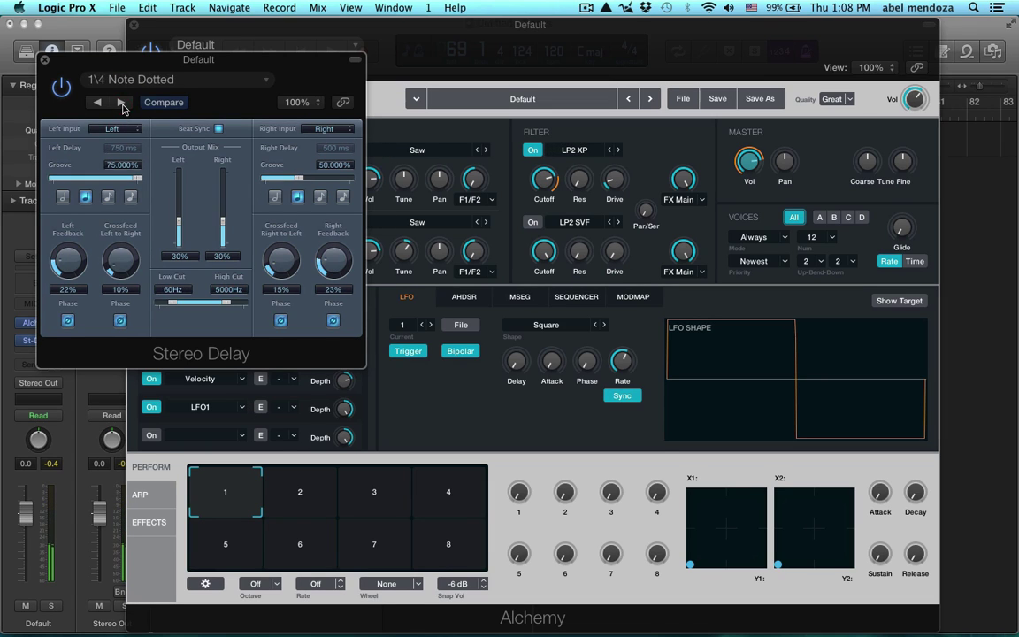
click(121, 102)
click(121, 103)
click(121, 103)
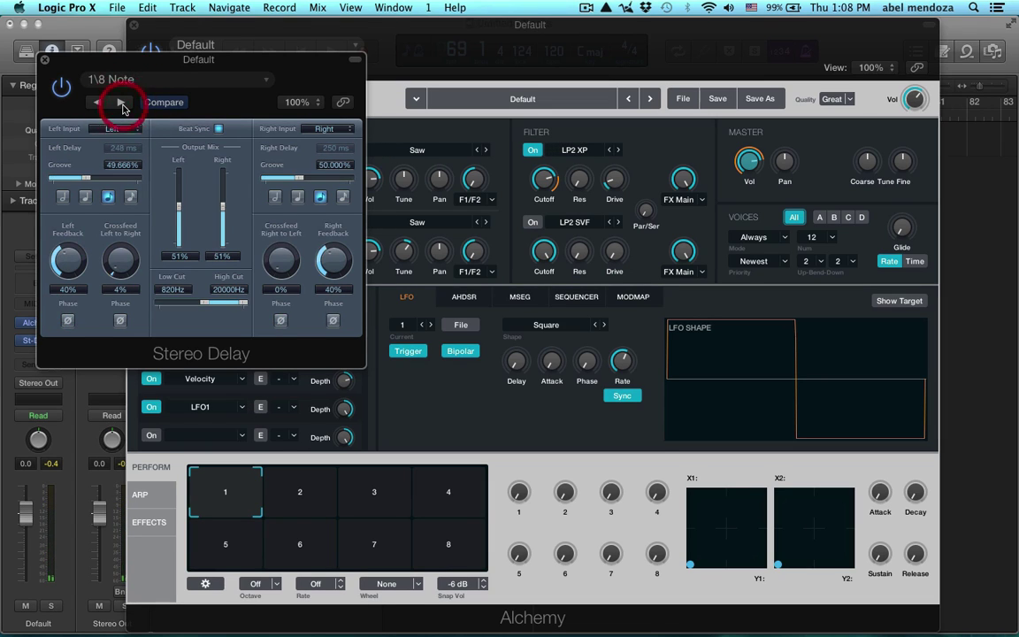
click(99, 103)
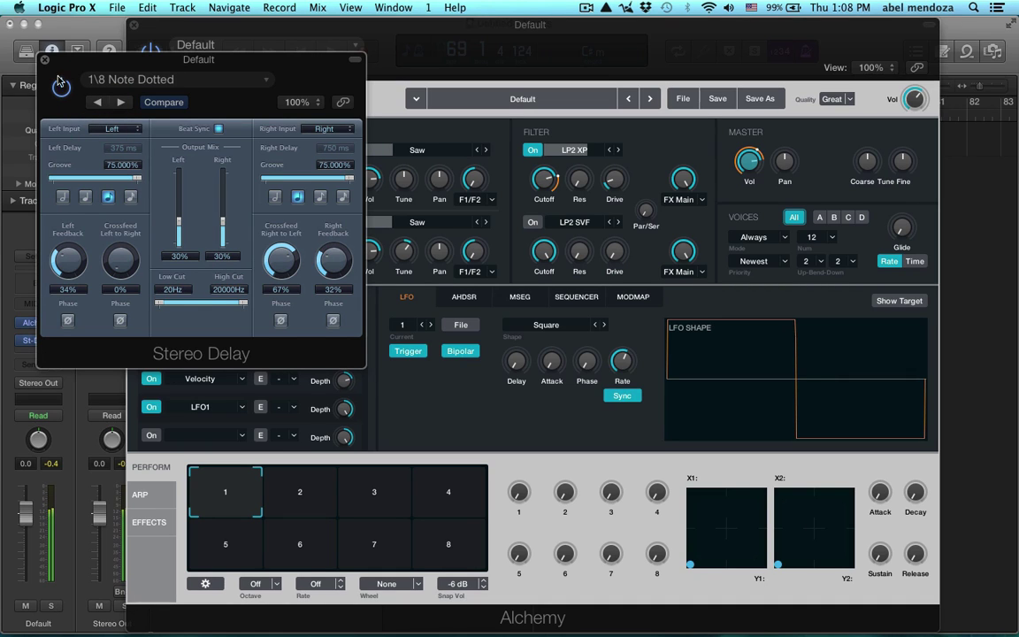
click(61, 85)
click(47, 59)
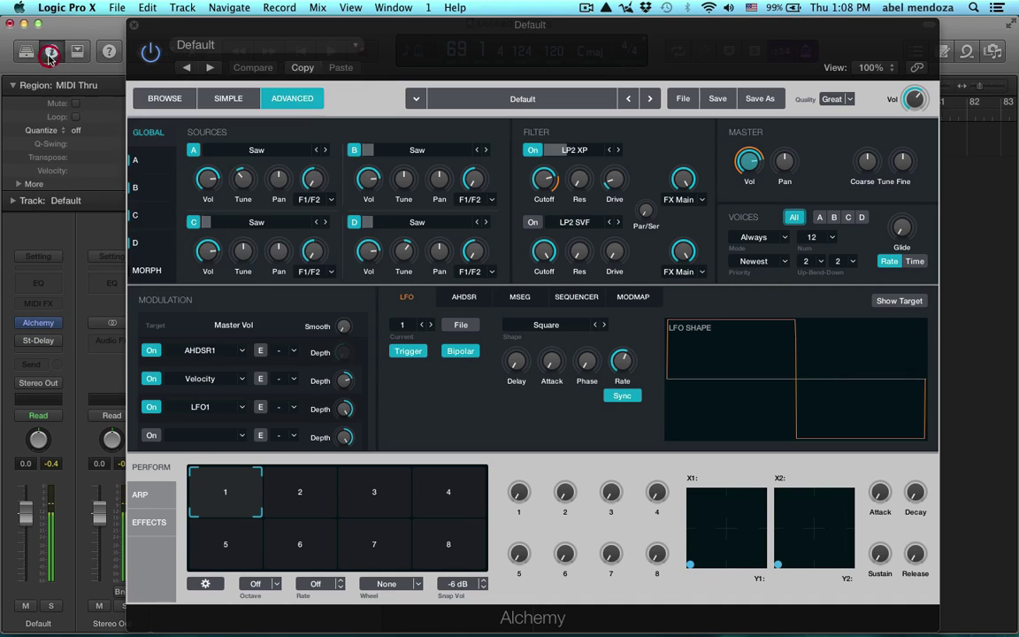
Insert a stereo SilverVerb reverb in the slot after the Stereo Delay.
click(38, 351)
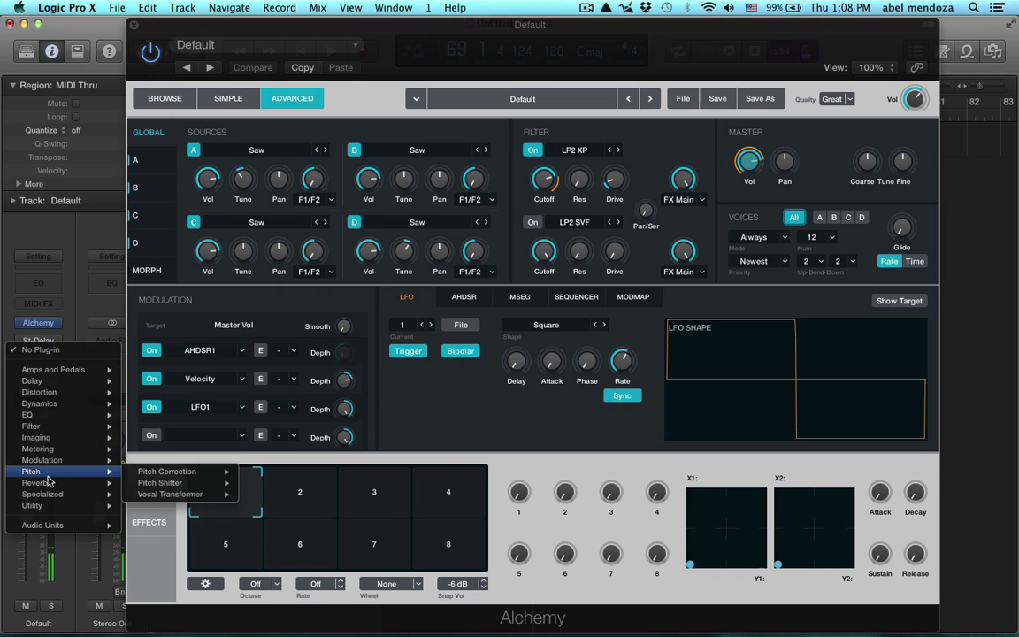
mouse_move(45, 483)
mouse_move(168, 515)
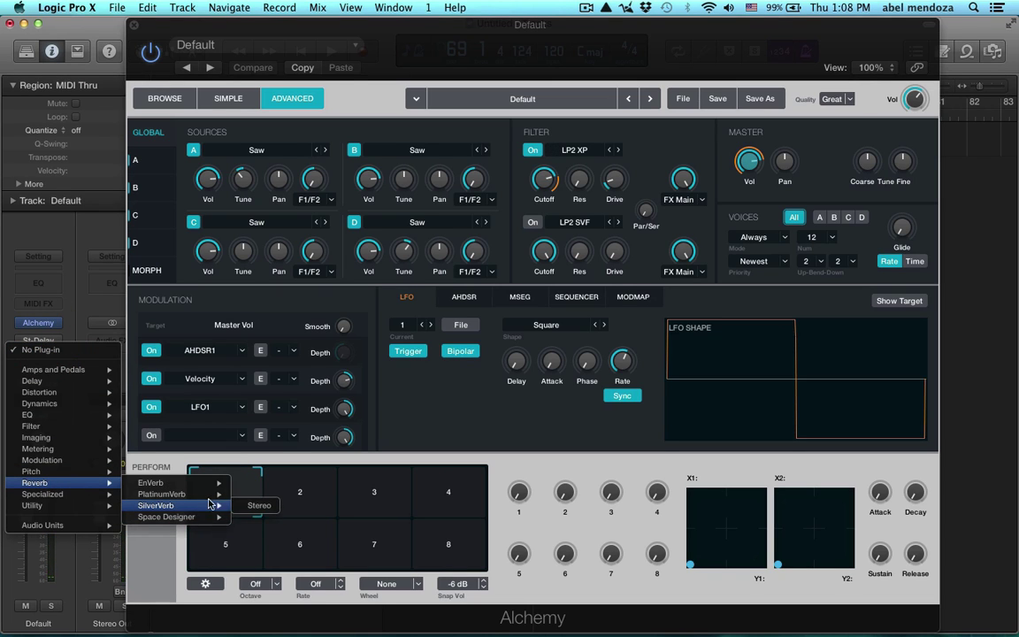
click(256, 508)
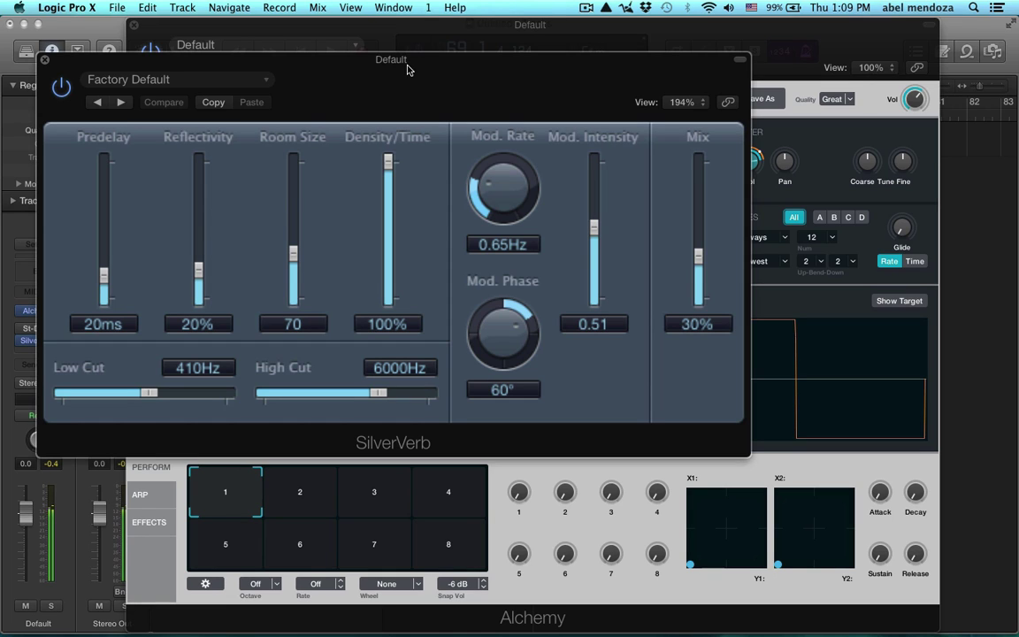
Set SilverVerb high cut to 12000Hz, mix 16%, room size 98 and reflectivity 49%.
drag(378, 393, 485, 390)
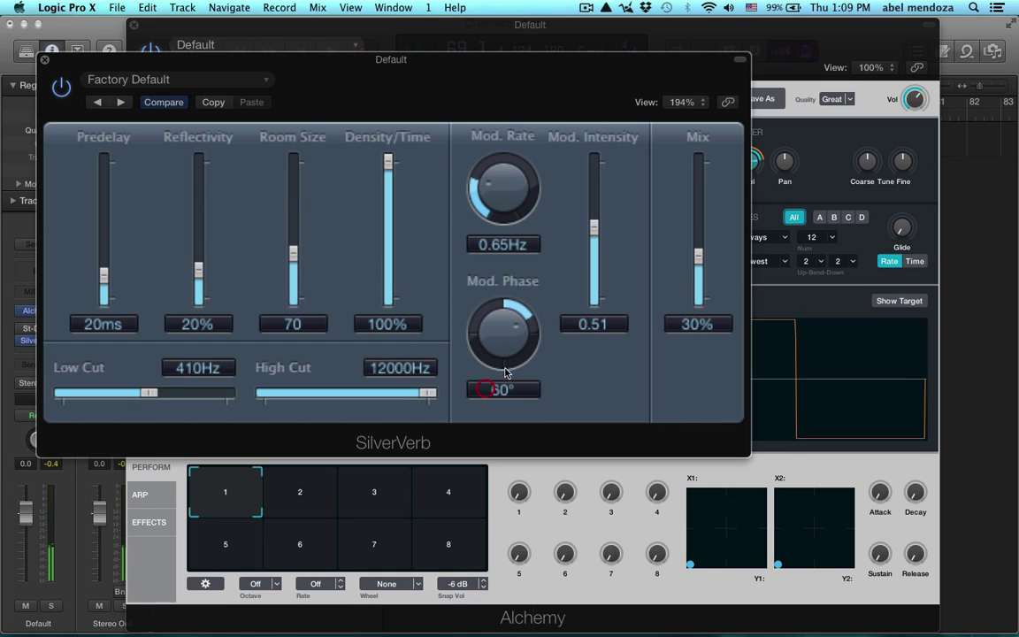
drag(698, 257, 698, 277)
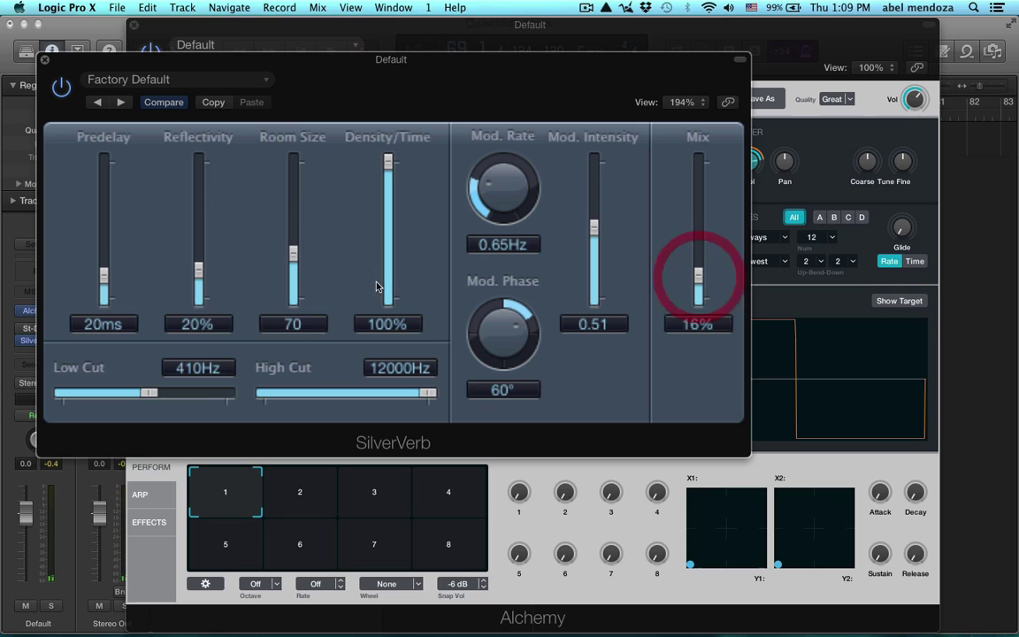
drag(293, 252, 293, 233)
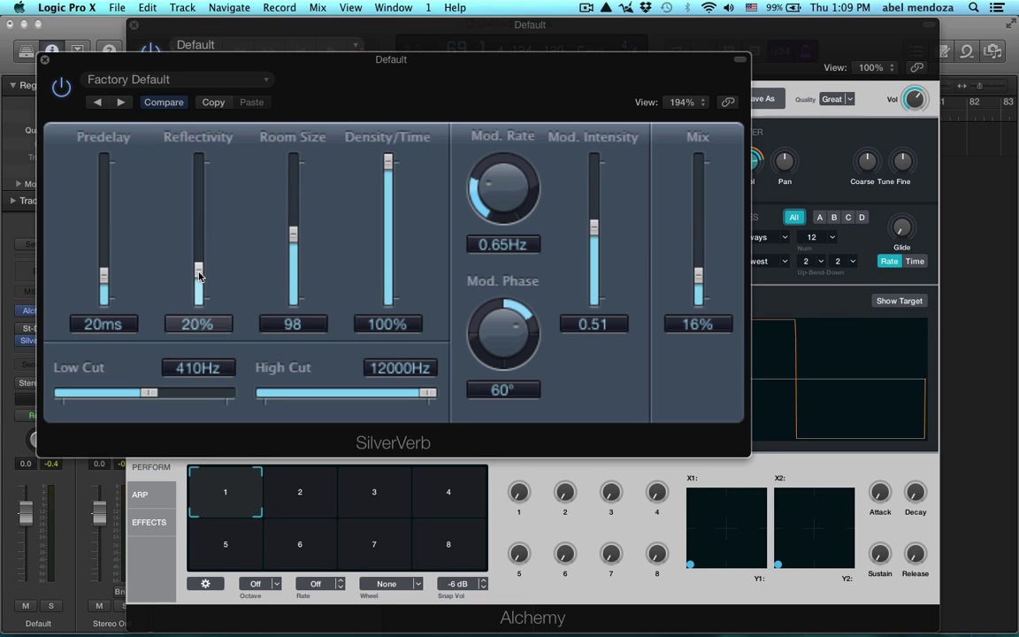
drag(198, 273, 198, 233)
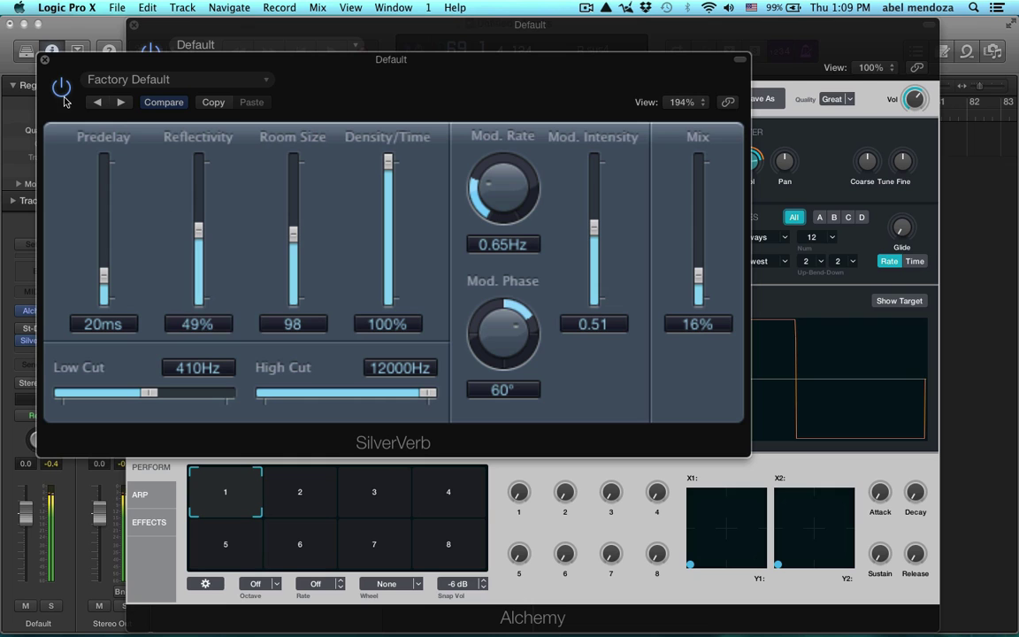
Close SilverVerb, raise Alchemy's Filter 1 Cutoff, and lift Master Vol from -6.46 to about -4.5 dB.
click(45, 59)
click(537, 173)
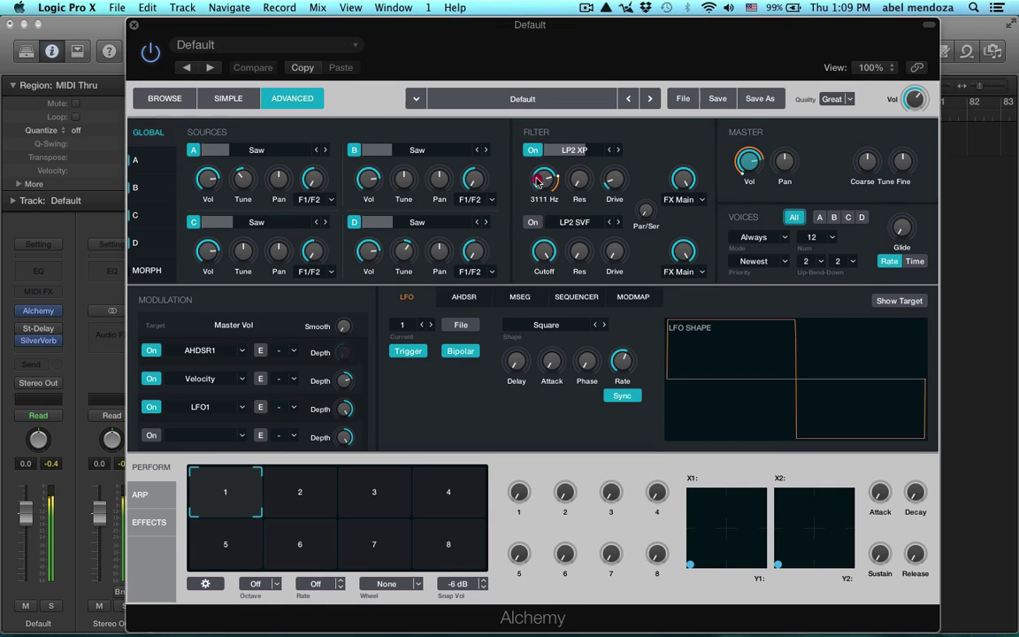
drag(537, 173, 535, 161)
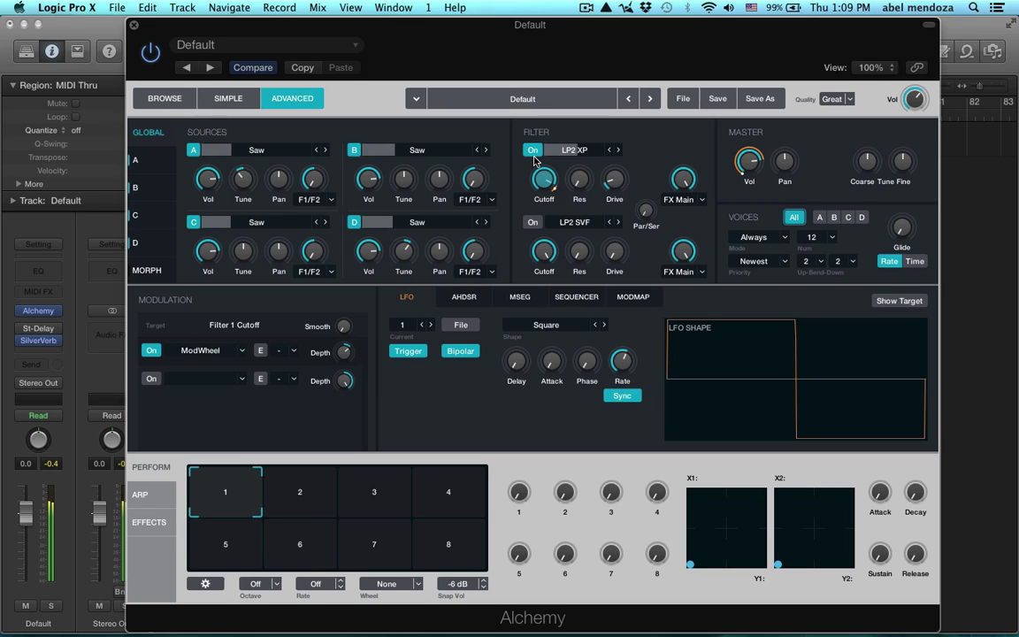
mouse_move(746, 162)
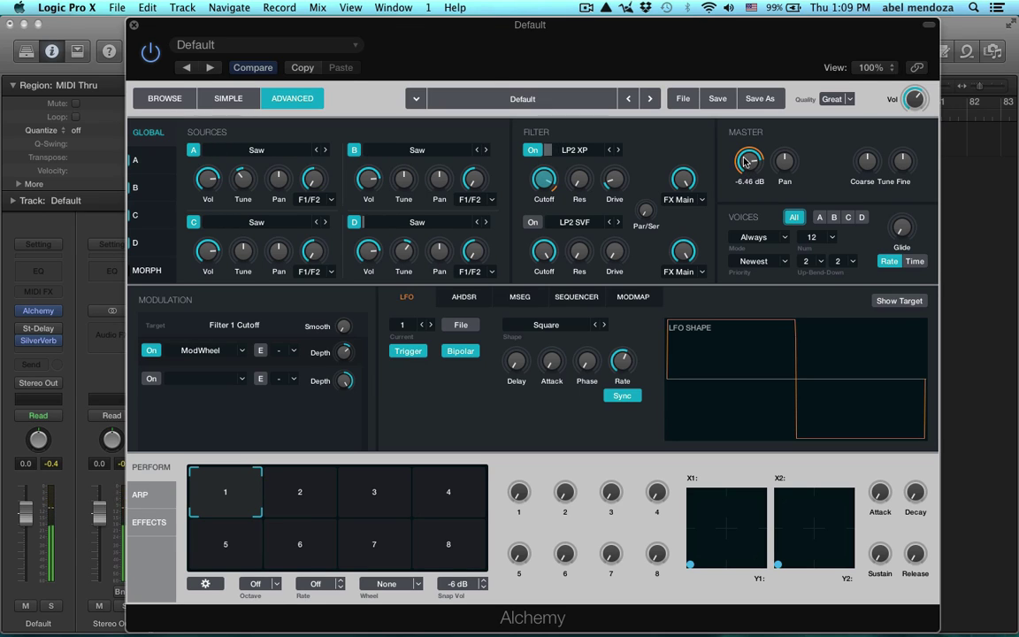
drag(746, 162, 746, 155)
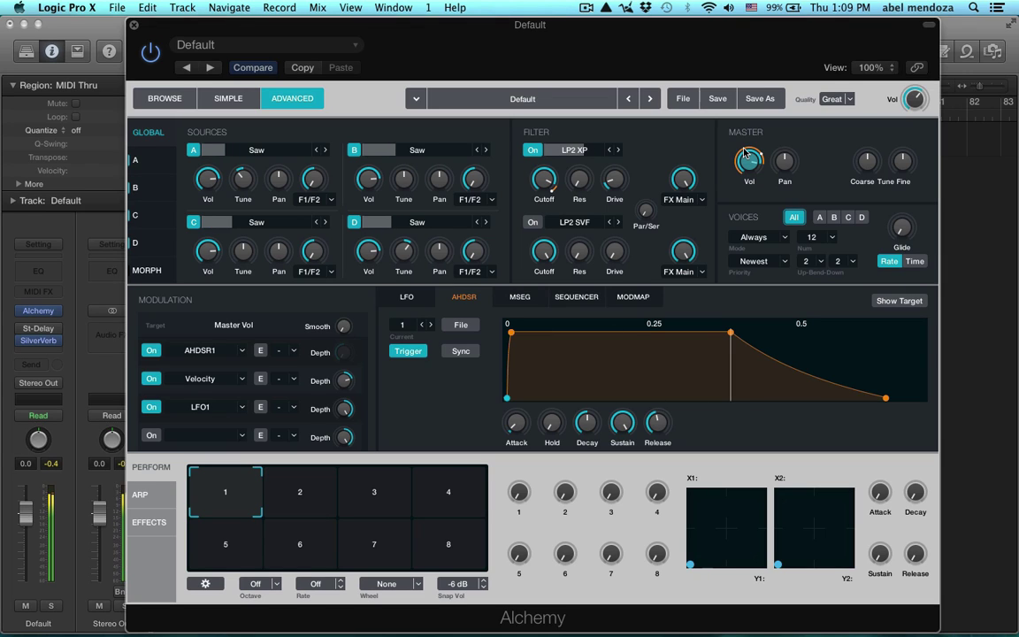